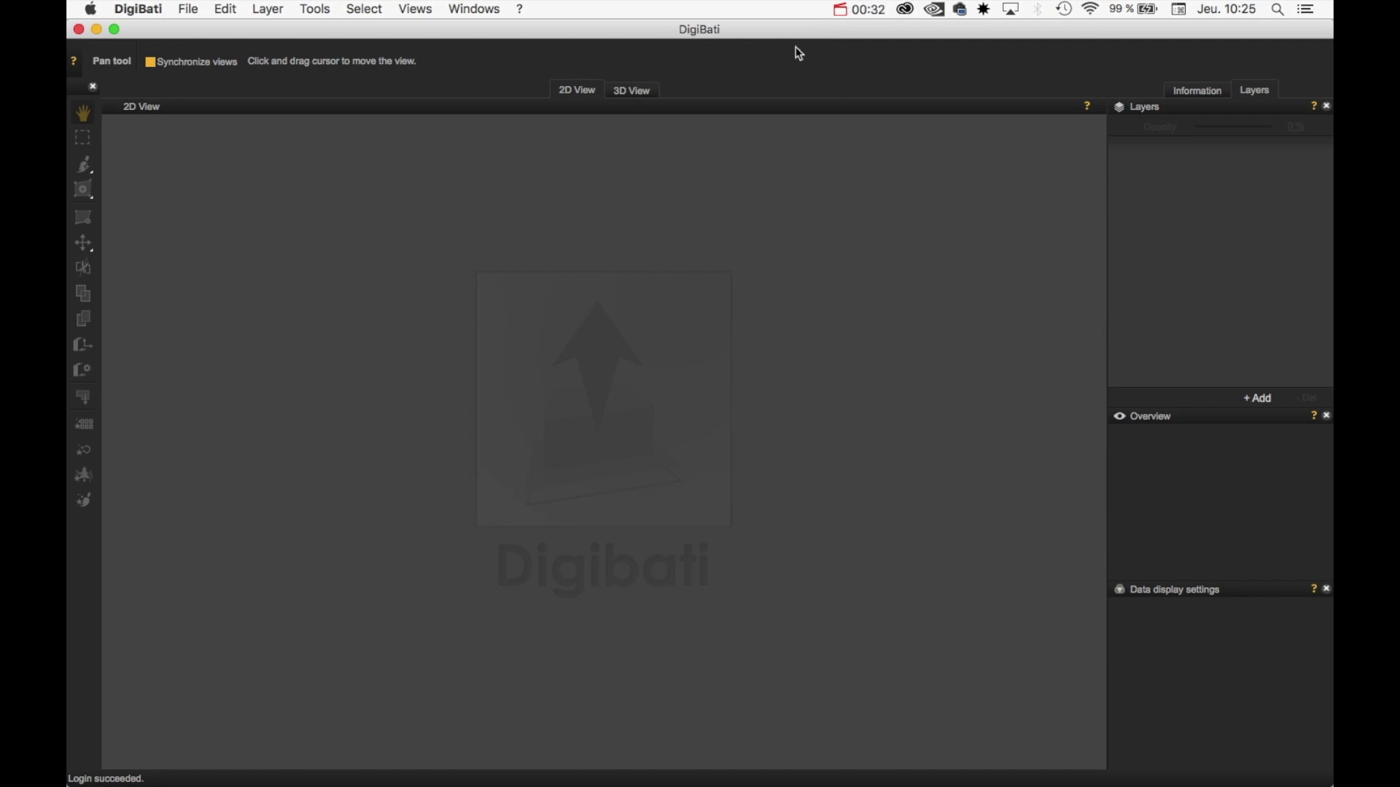
# Drag austin_2048.tif from the demo folder in Finder into DigiBati's 2D view.
pyautogui.moveTo(260, 774)
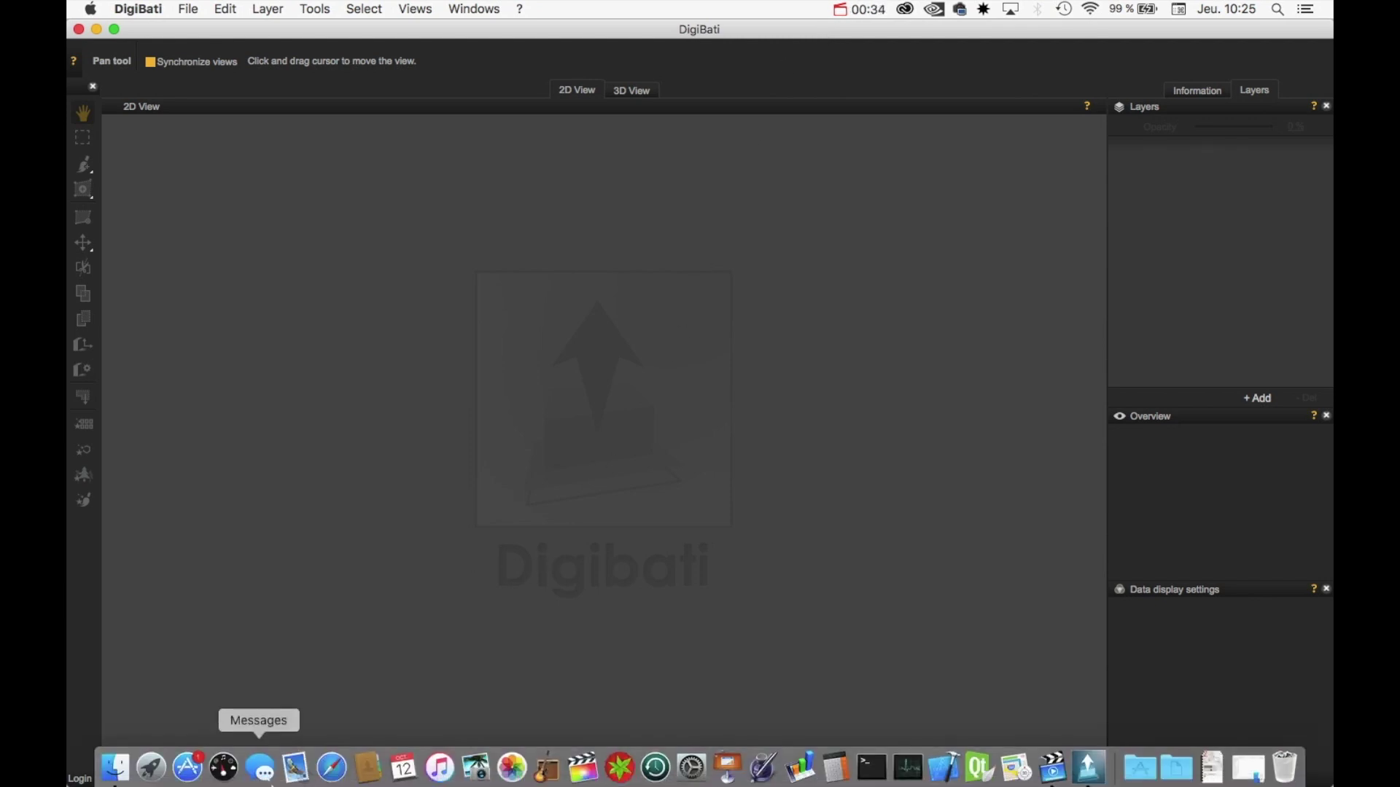
pyautogui.click(127, 776)
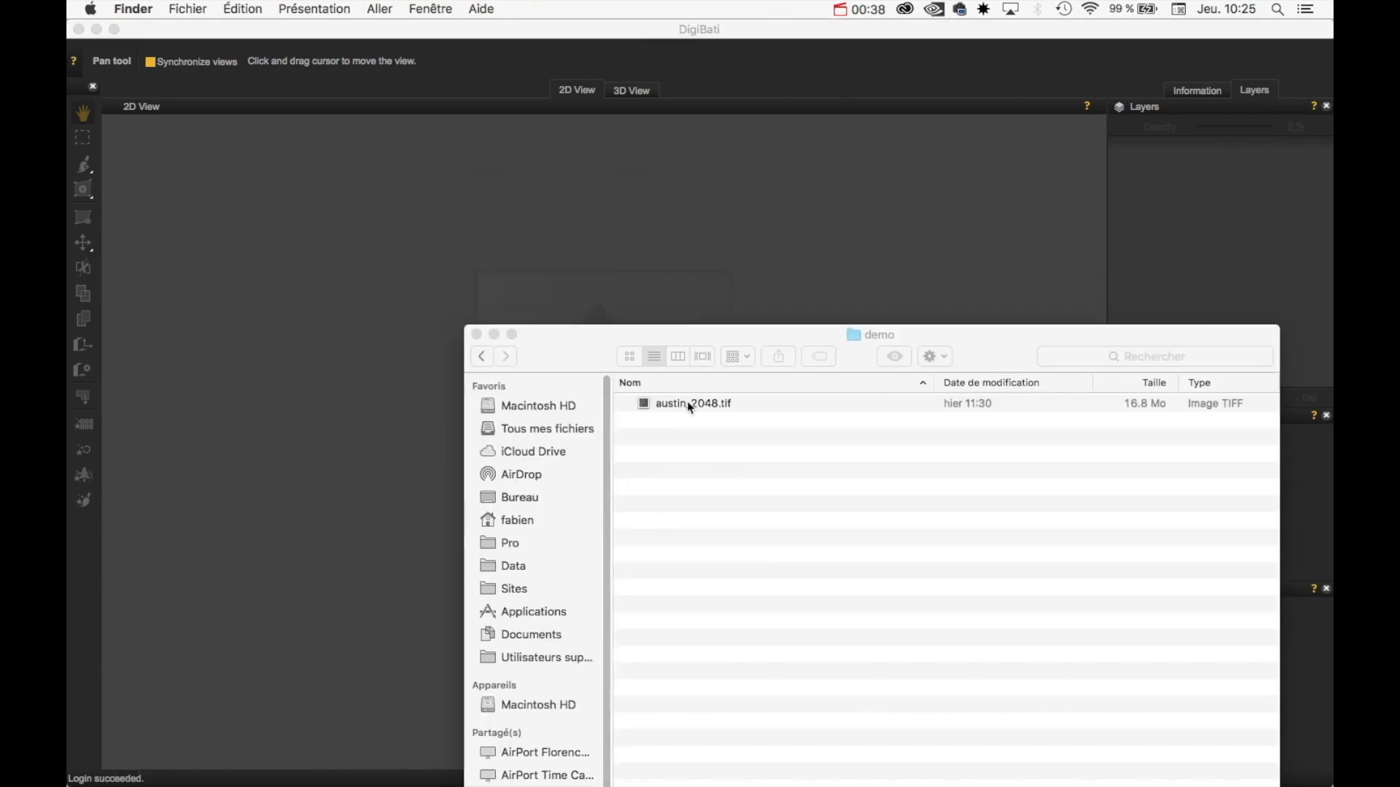
pyautogui.moveTo(687, 401); pyautogui.dragTo(610, 177)
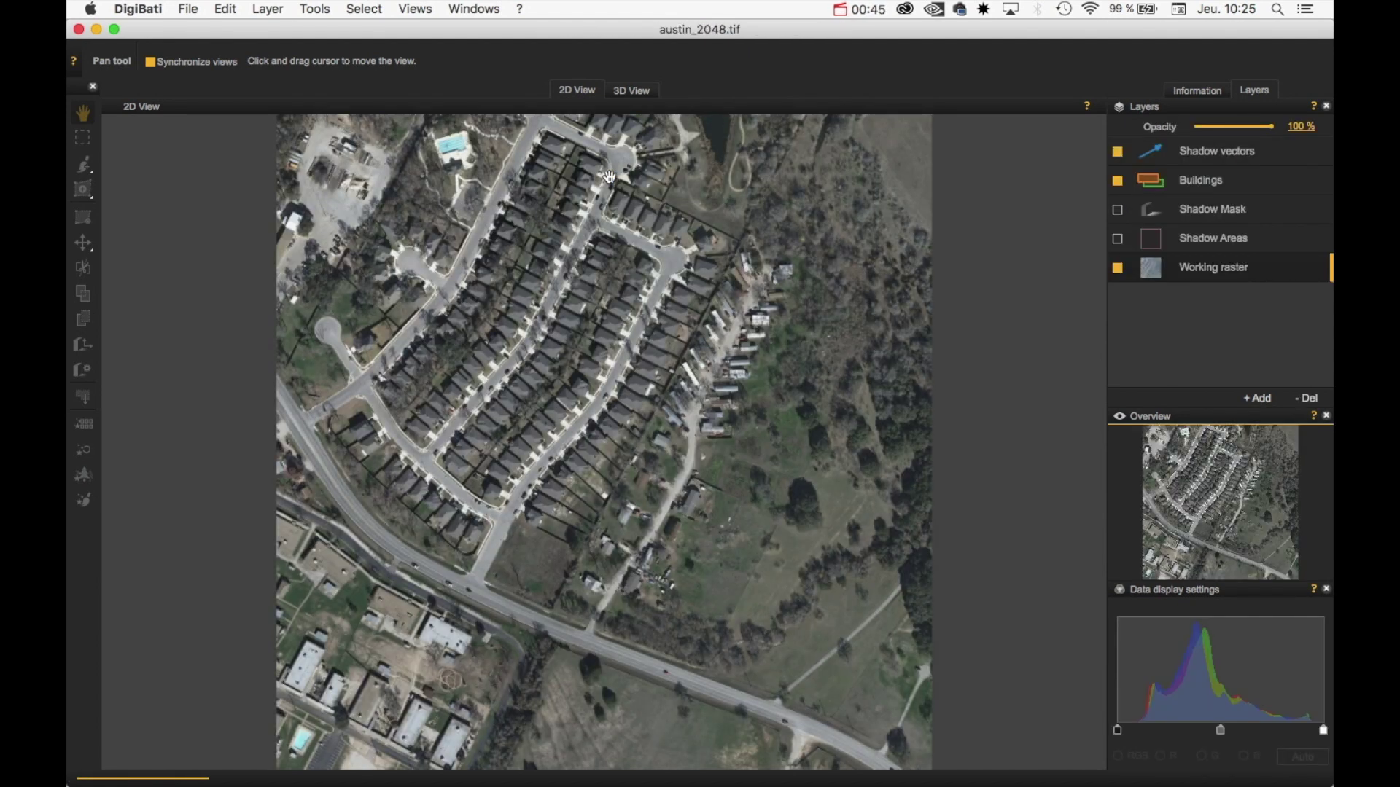
pyautogui.click(192, 8)
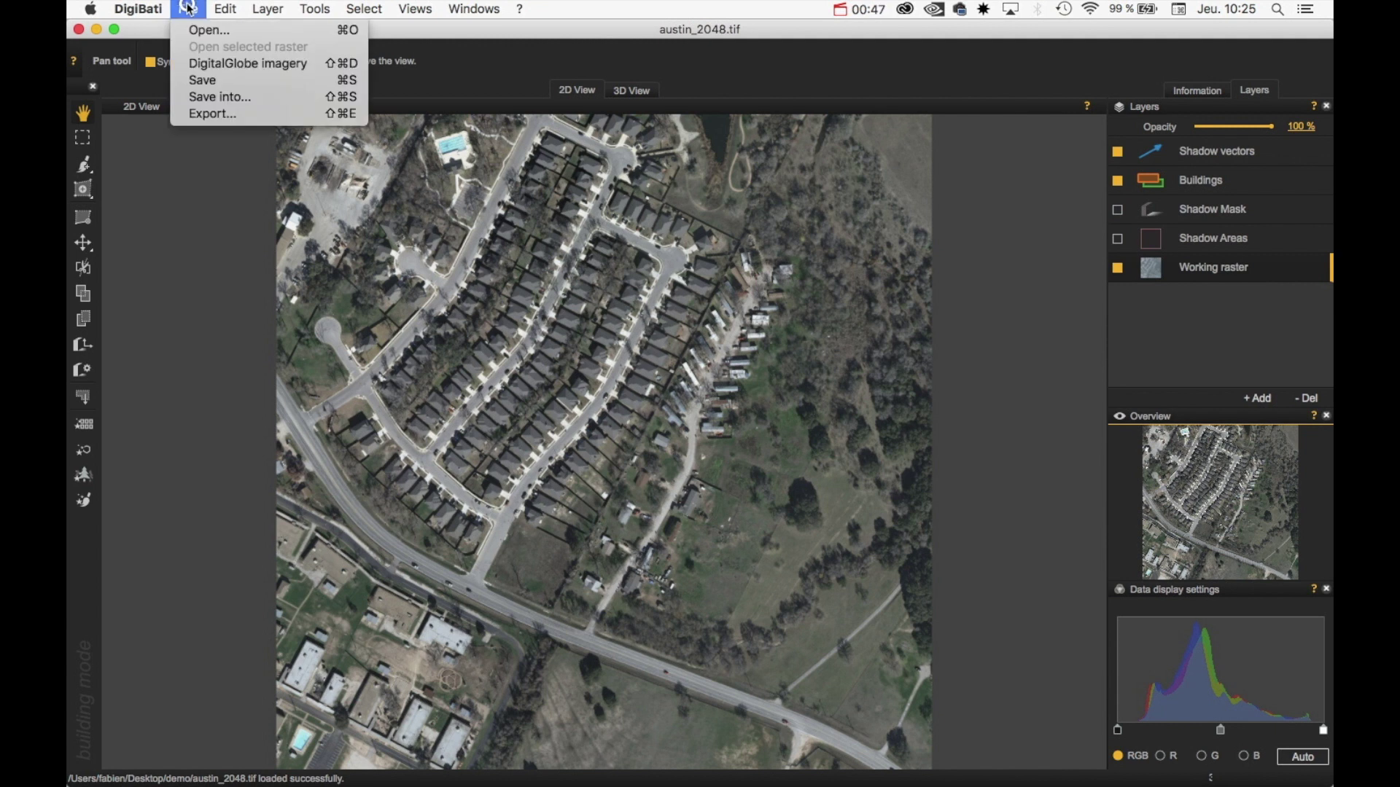
pyautogui.click(202, 30)
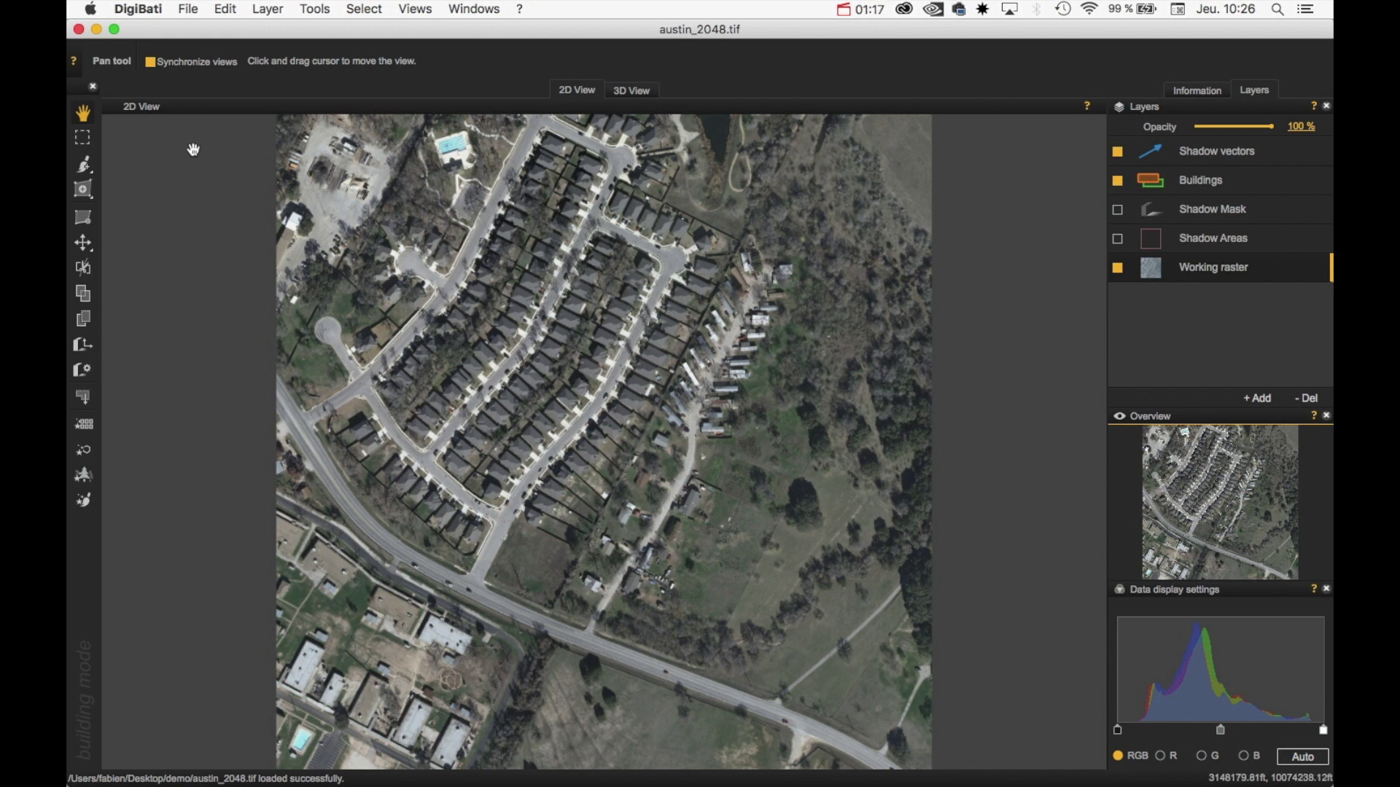
# Try the Selection, Edit, Create and roof tools in turn, settling on the roof-extraction Brush.
pyautogui.click(82, 139)
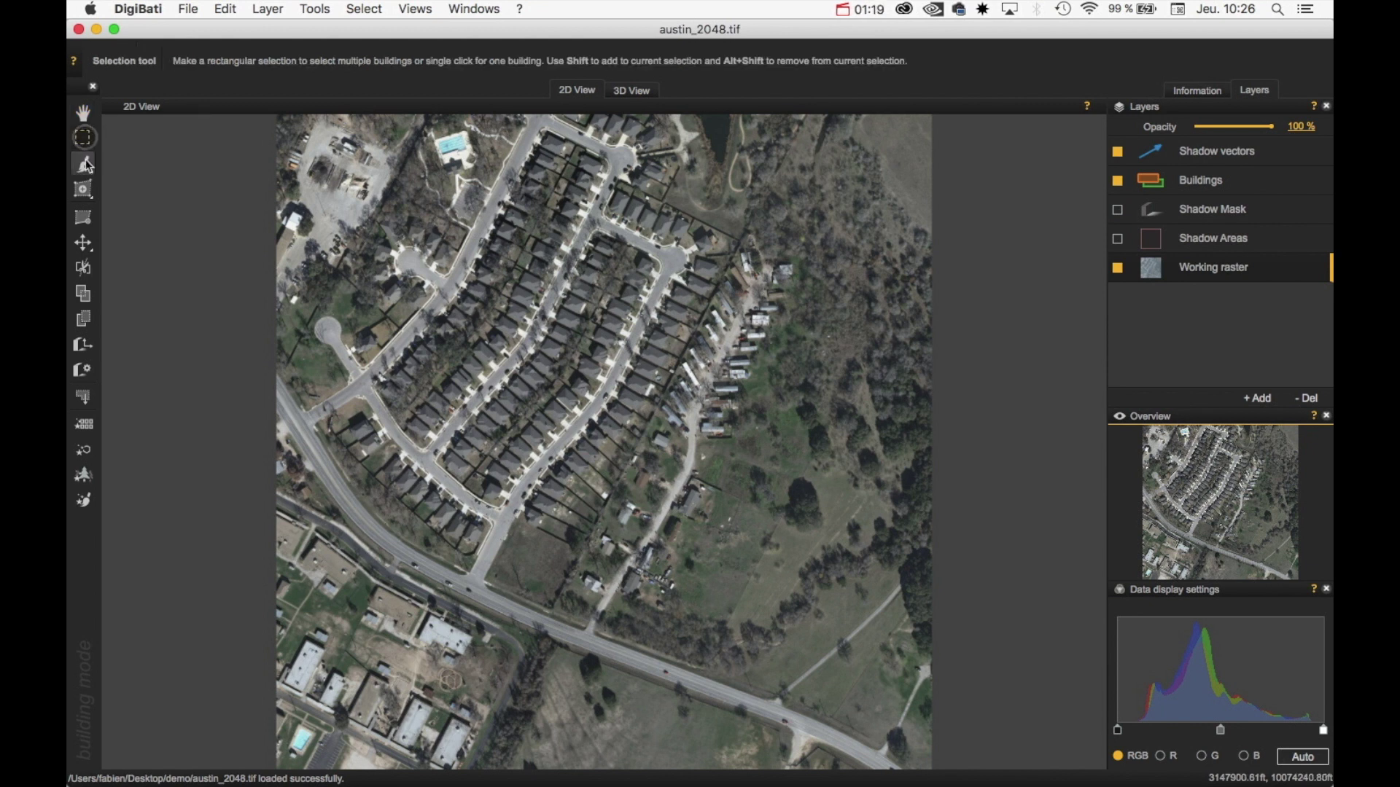
pyautogui.click(83, 165)
pyautogui.click(82, 189)
pyautogui.click(83, 219)
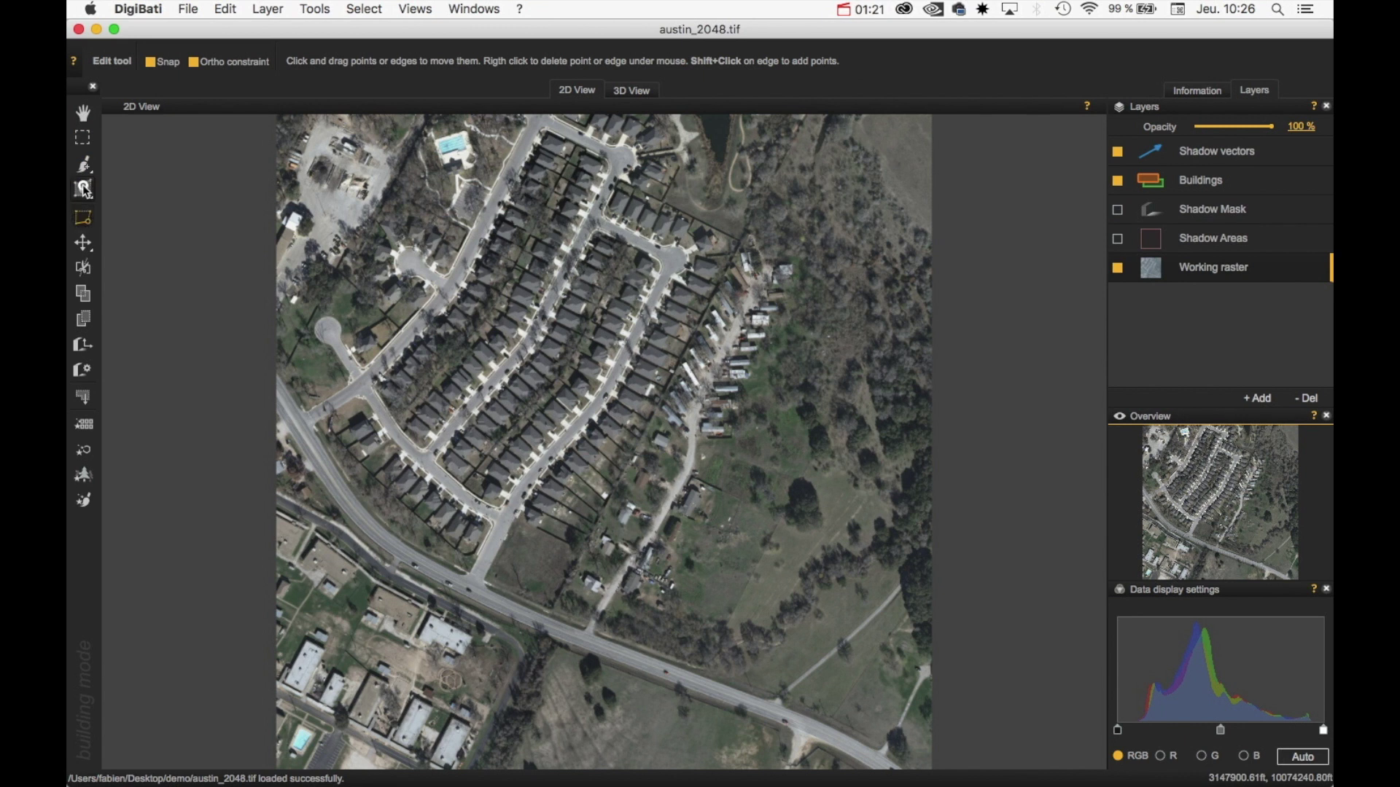
pyautogui.click(84, 189)
pyautogui.click(83, 165)
pyautogui.click(83, 216)
pyautogui.click(86, 188)
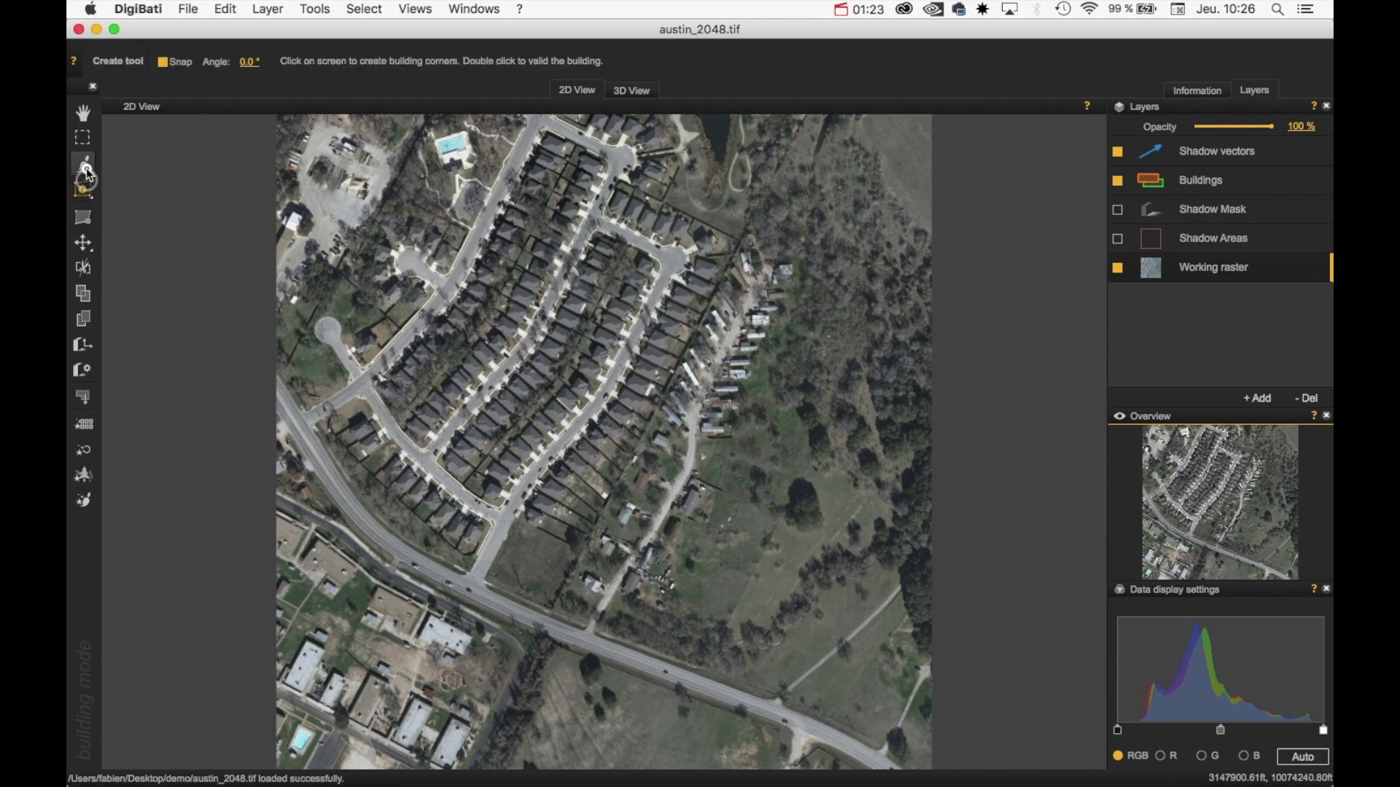
pyautogui.click(83, 164)
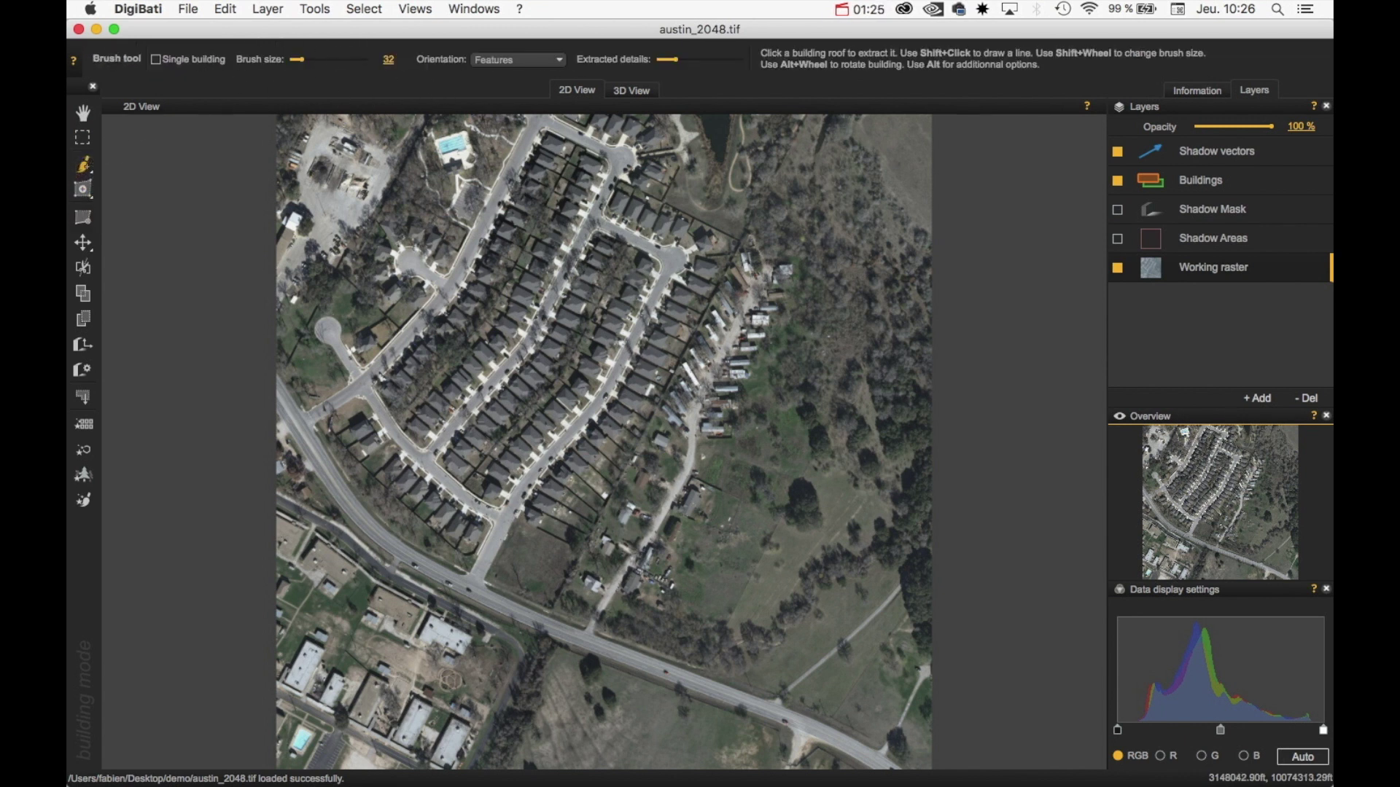
pyautogui.press('h')
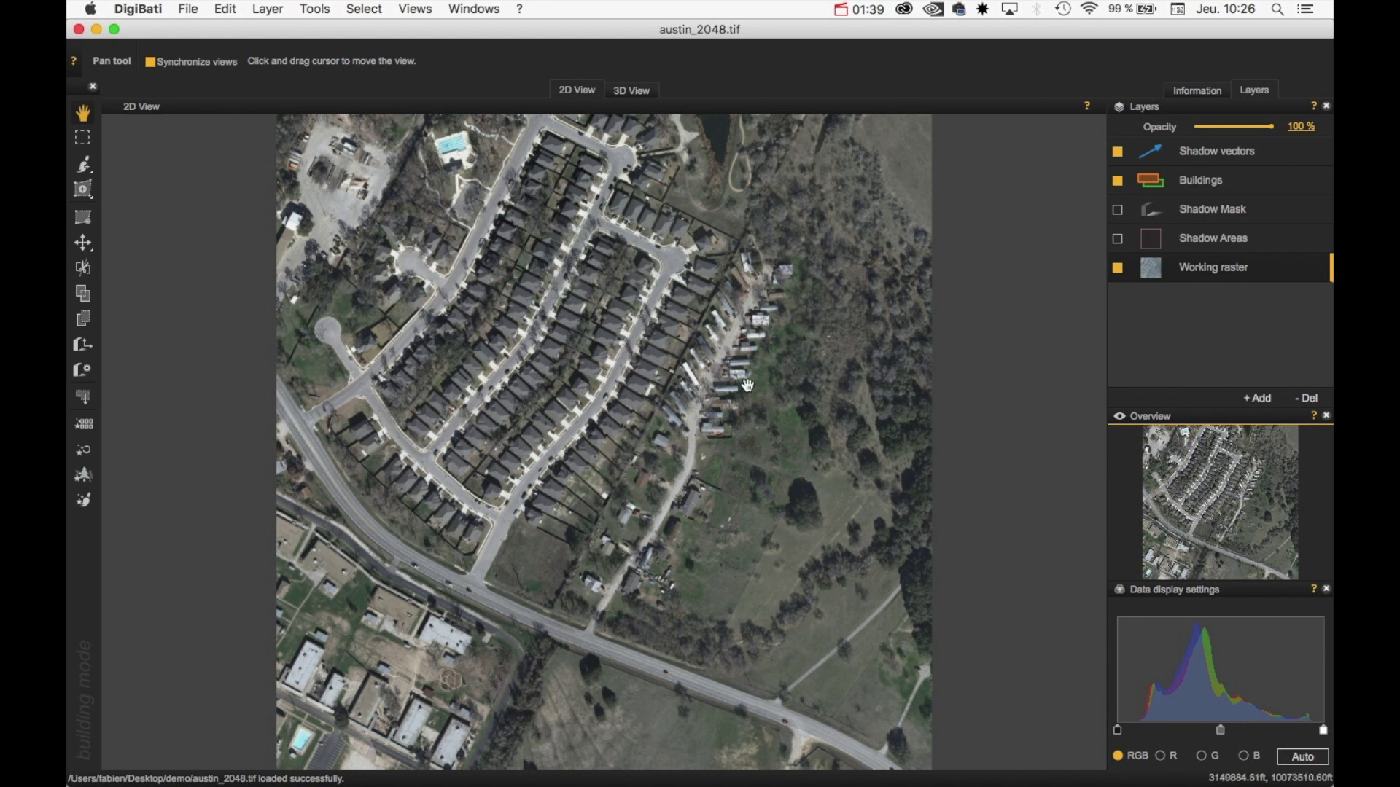
# Zoom in on the housing subdivision until individual roofs fill the 2D view.
pyautogui.scroll(2, 1196, 463)
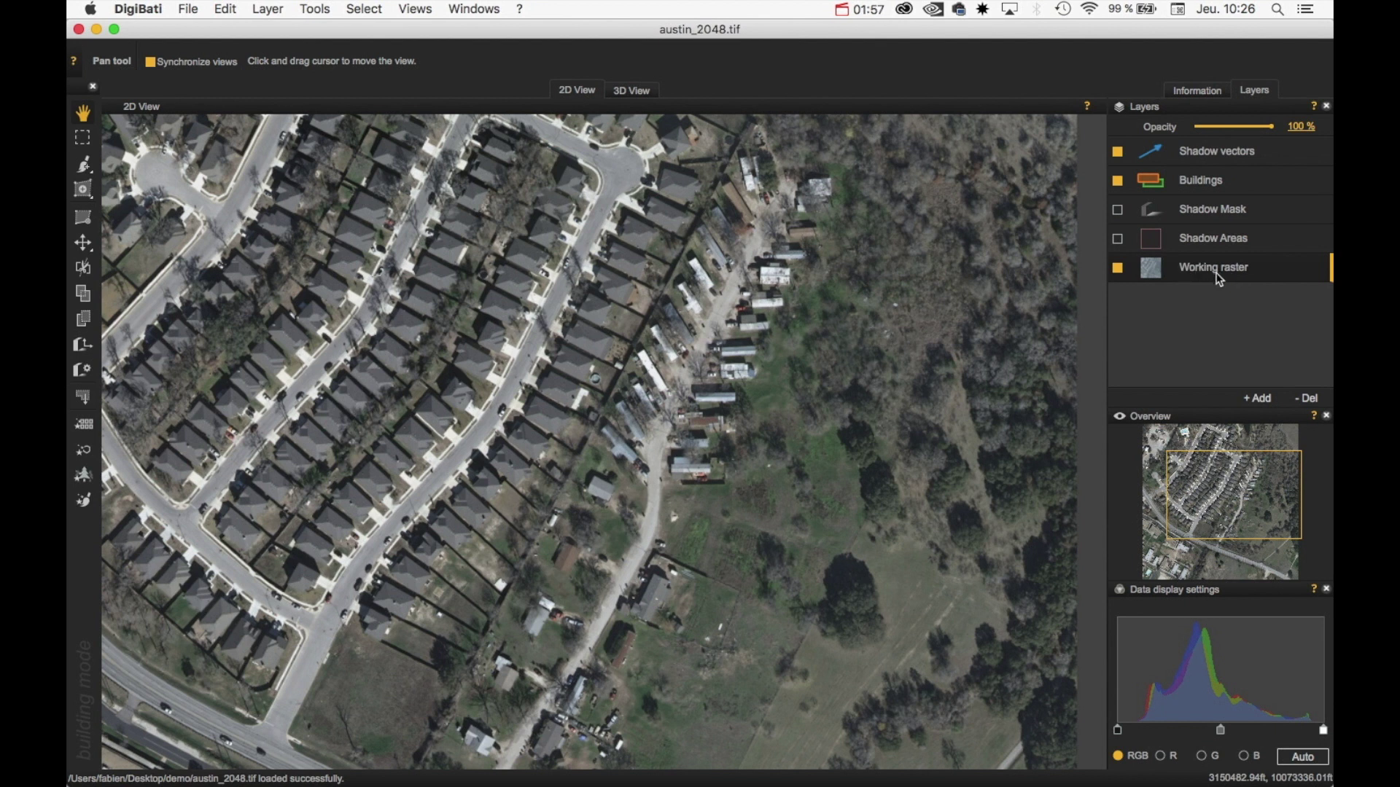
# Select the Shadow Mask, Buildings, Shadow vectors and Working raster layers to review their settings.
pyautogui.click(1230, 211)
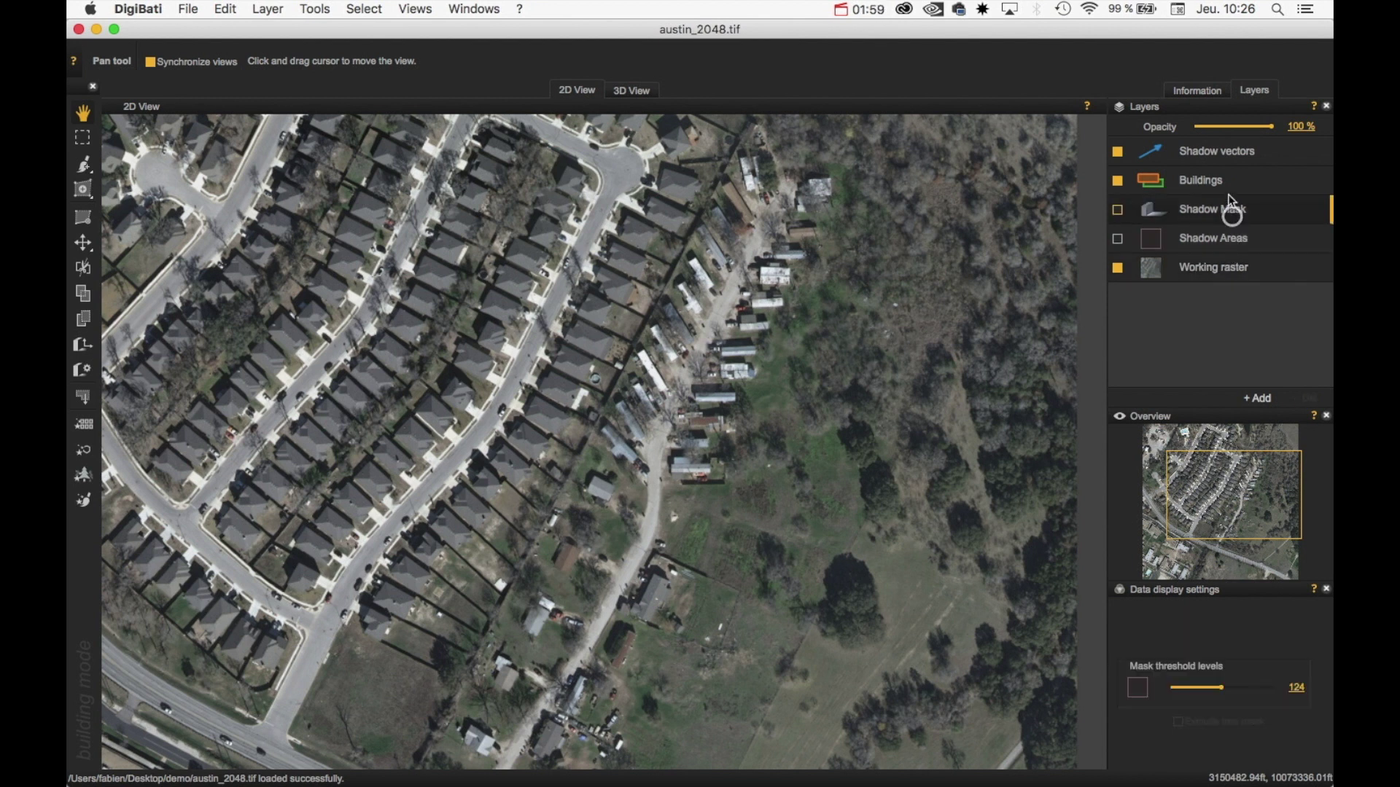
pyautogui.click(1228, 186)
pyautogui.click(1225, 152)
pyautogui.click(1226, 180)
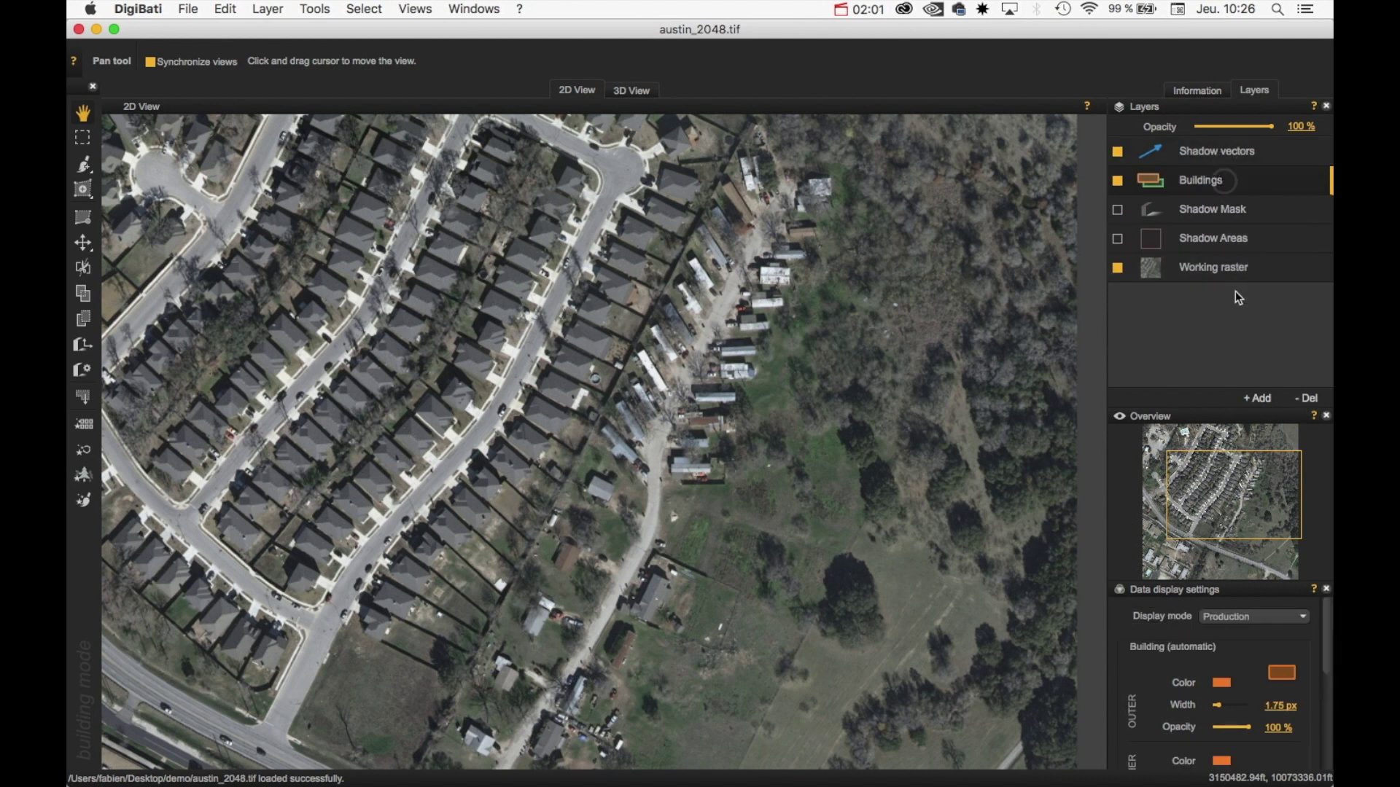
pyautogui.click(1234, 268)
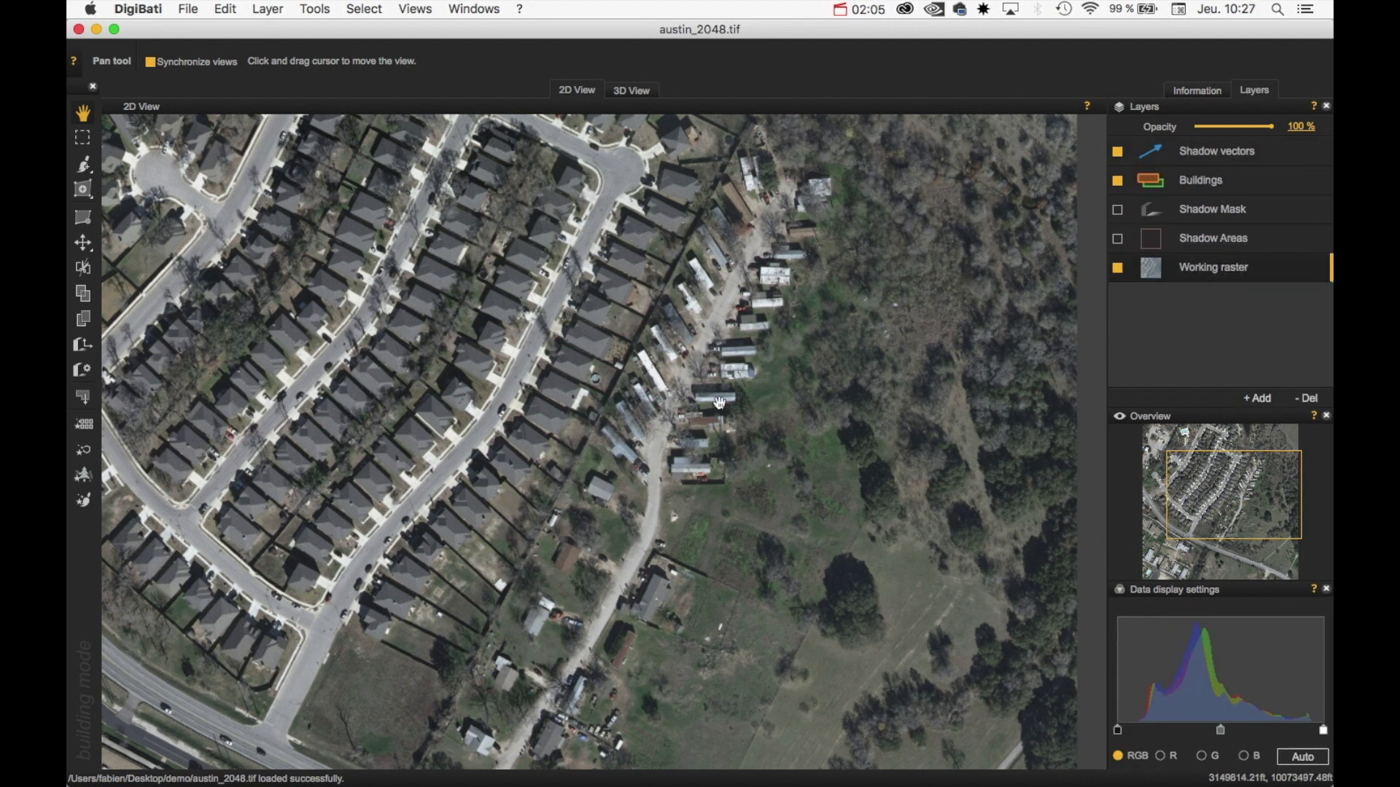
# Recentre the aerial image and show its file details: 2048 × 2048, 0.98 ft, Texas Central CRS.
pyautogui.scroll(-3, 587, 381)
pyautogui.moveTo(576, 379); pyautogui.dragTo(631, 394)
pyautogui.scroll(2, 631, 393)
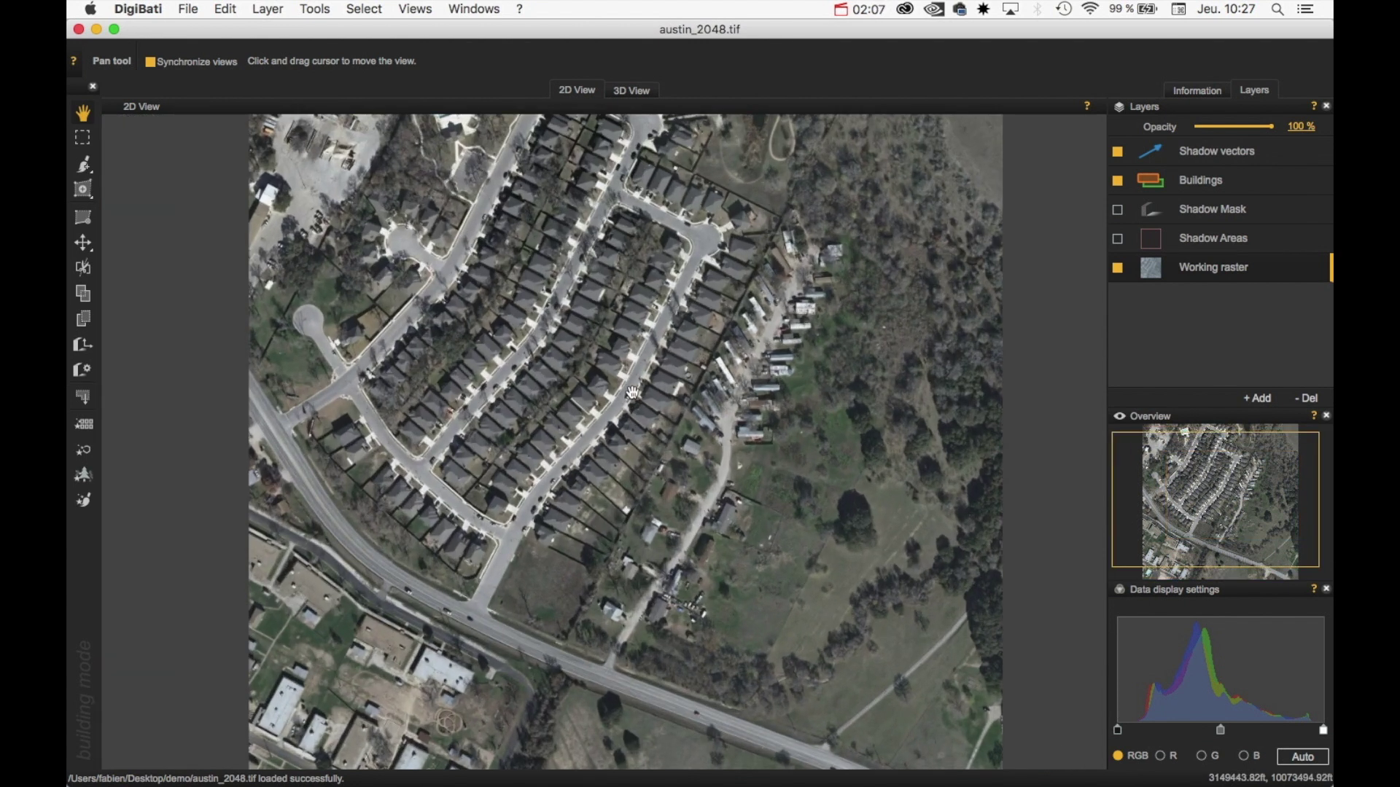
pyautogui.scroll(-1, 631, 394)
pyautogui.click(1177, 95)
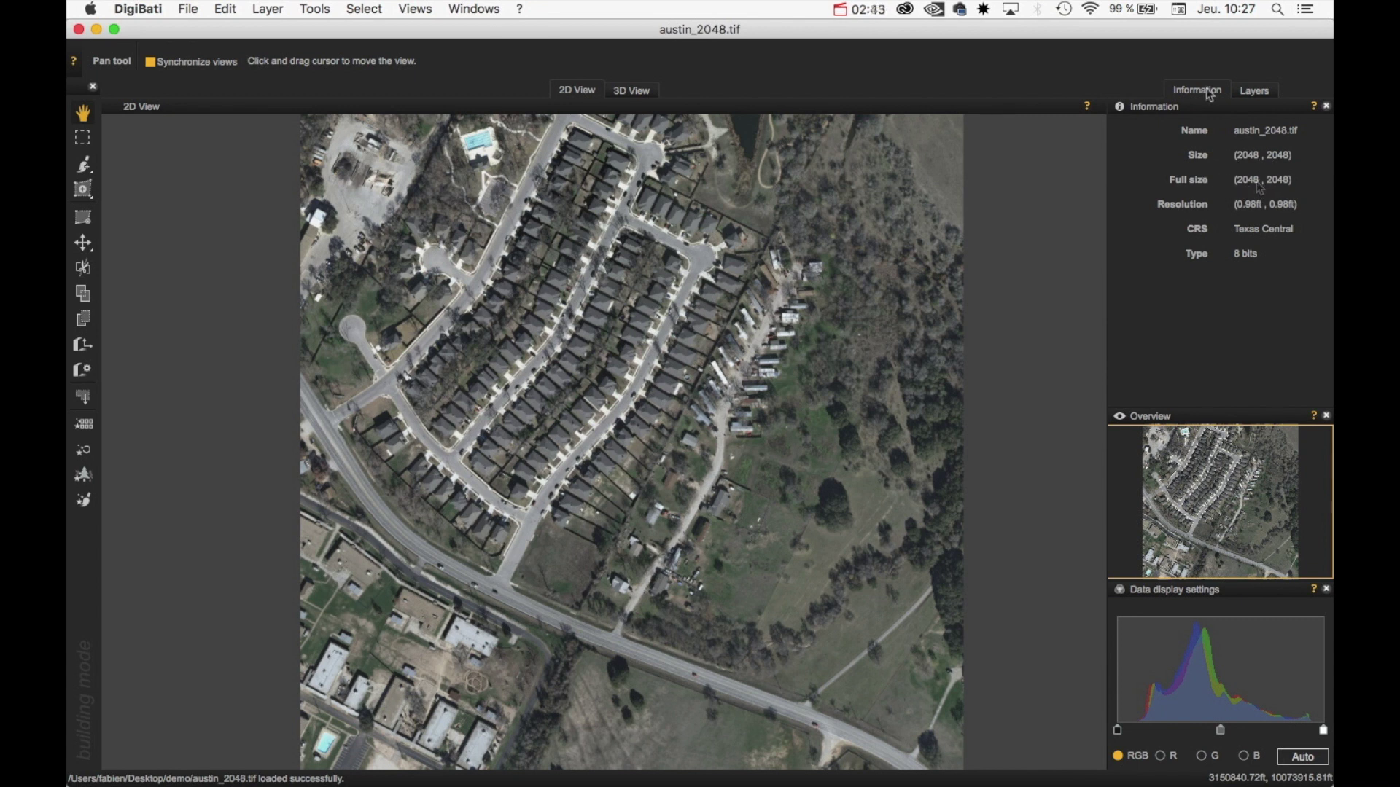
# Show the Layers list in the sidebar, then return to the Information panel.
pyautogui.click(1248, 88)
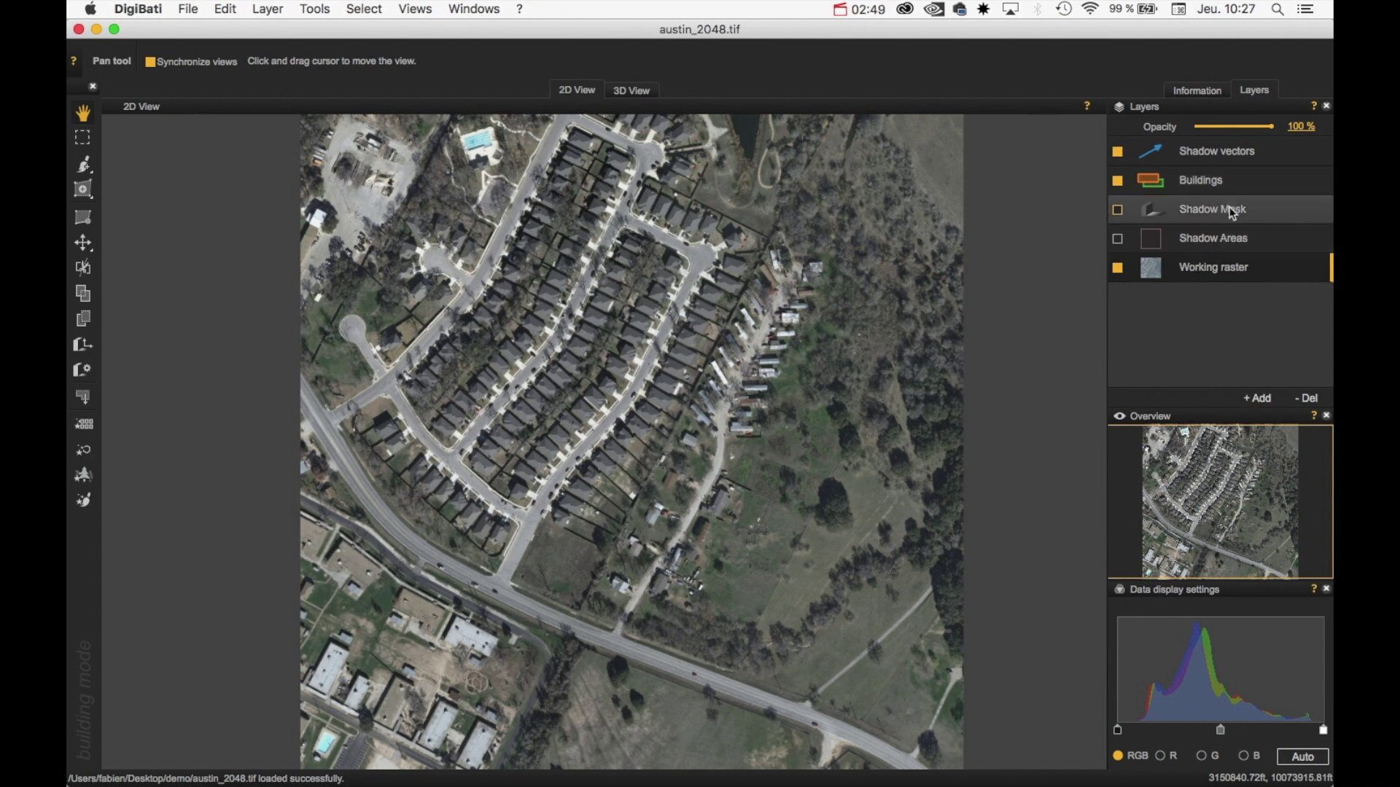
pyautogui.click(1219, 90)
# Detach the Information and Overview panels into floating windows, then close both.
pyautogui.moveTo(1219, 90); pyautogui.dragTo(819, 226)
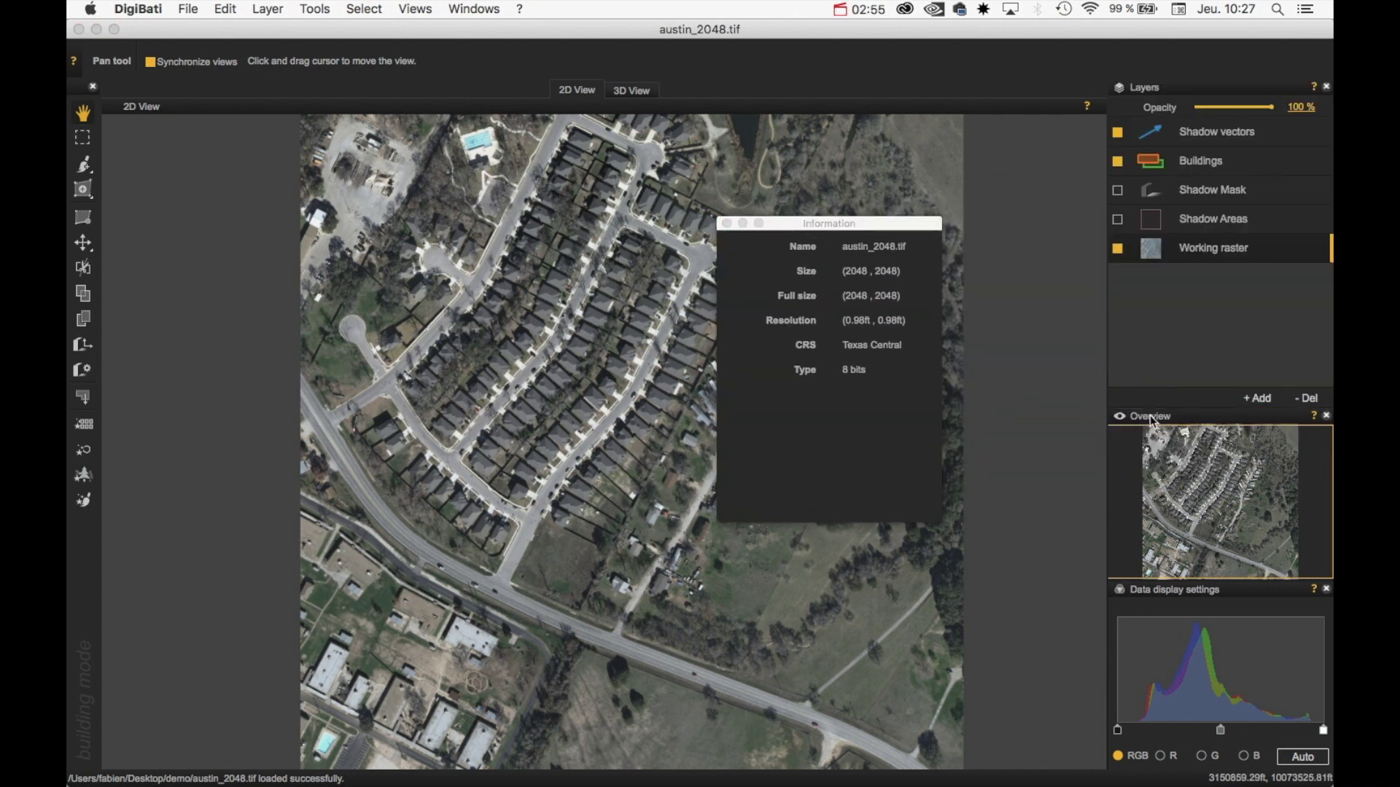
pyautogui.moveTo(1144, 423); pyautogui.dragTo(495, 240)
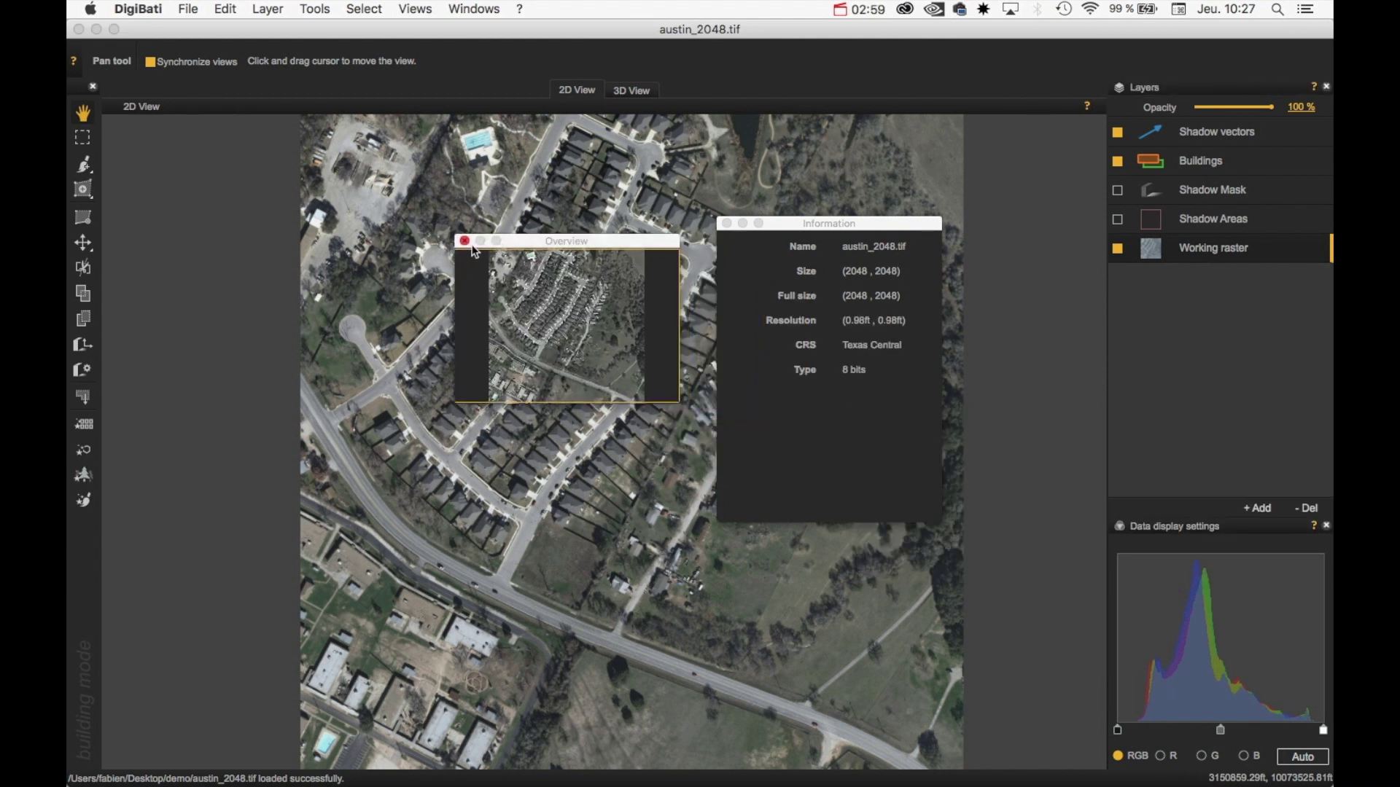
pyautogui.click(464, 240)
pyautogui.click(727, 223)
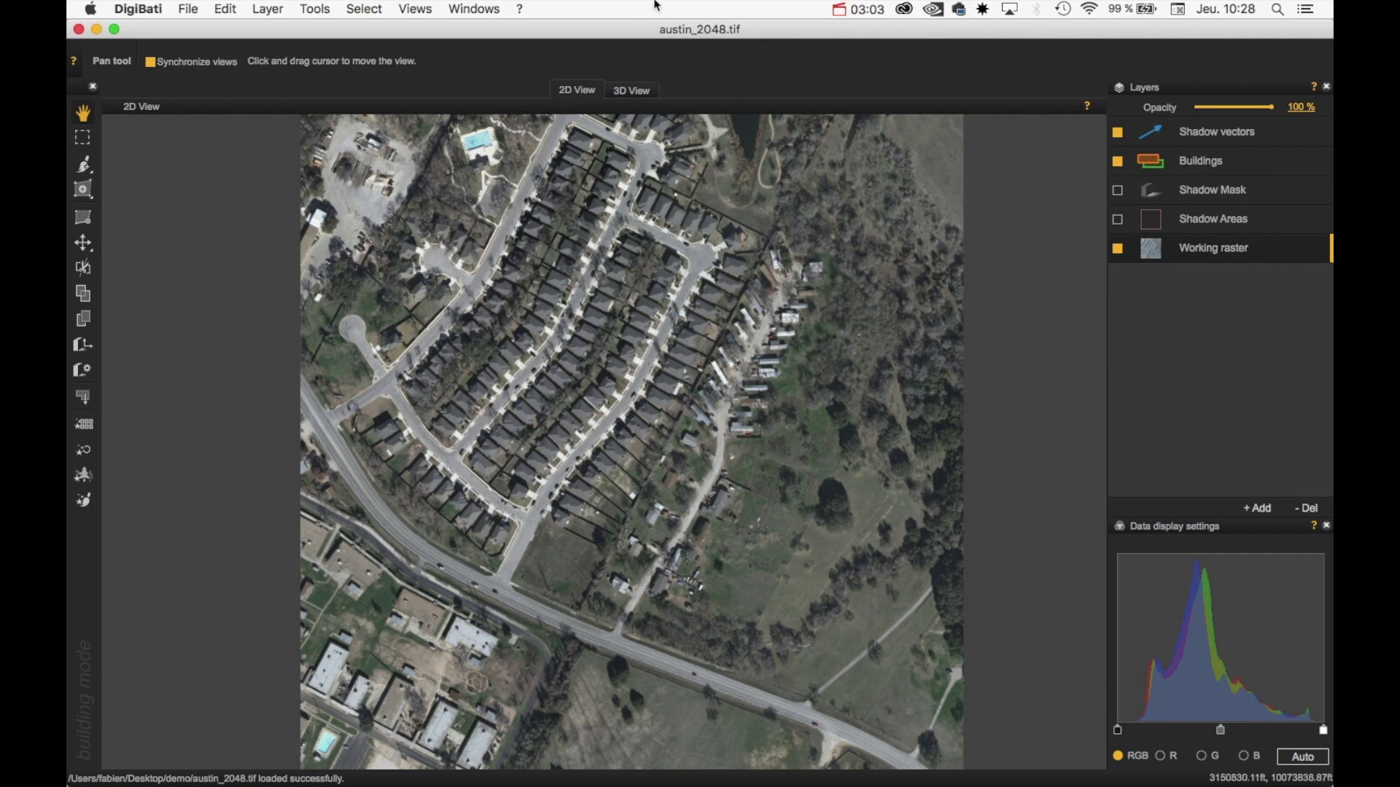
# Reopen Overview and Information from the Windows menu and dock them together in the right sidebar.
pyautogui.click(467, 9)
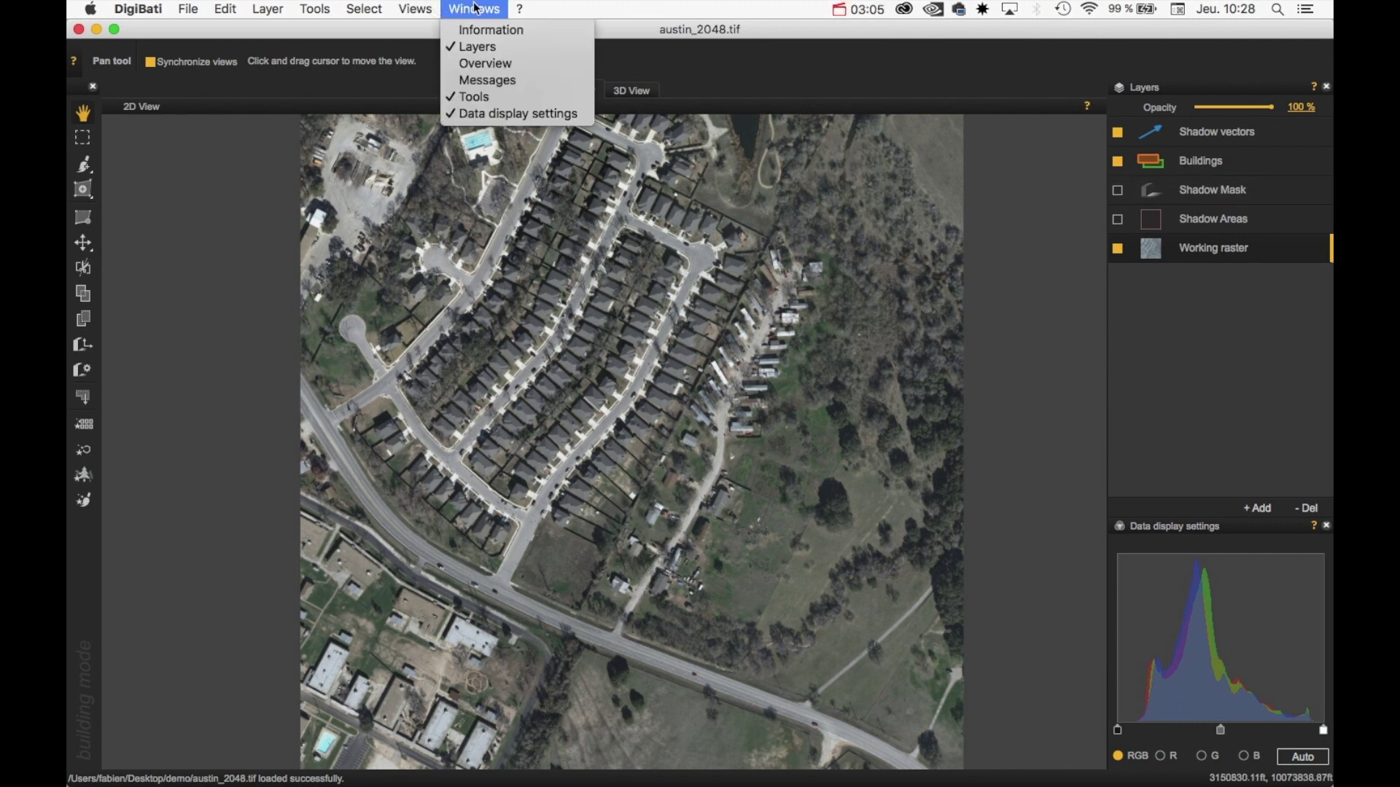
pyautogui.click(486, 65)
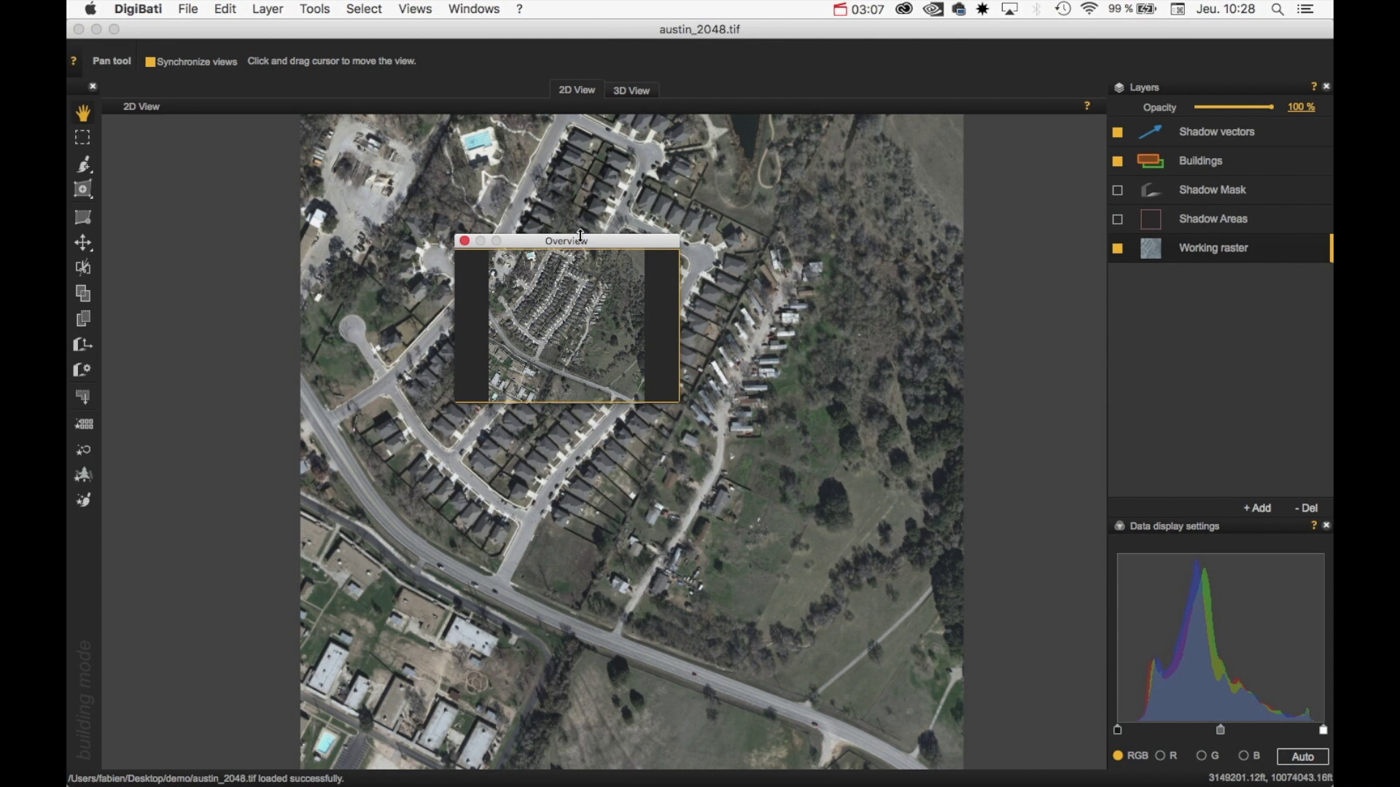
pyautogui.click(474, 9)
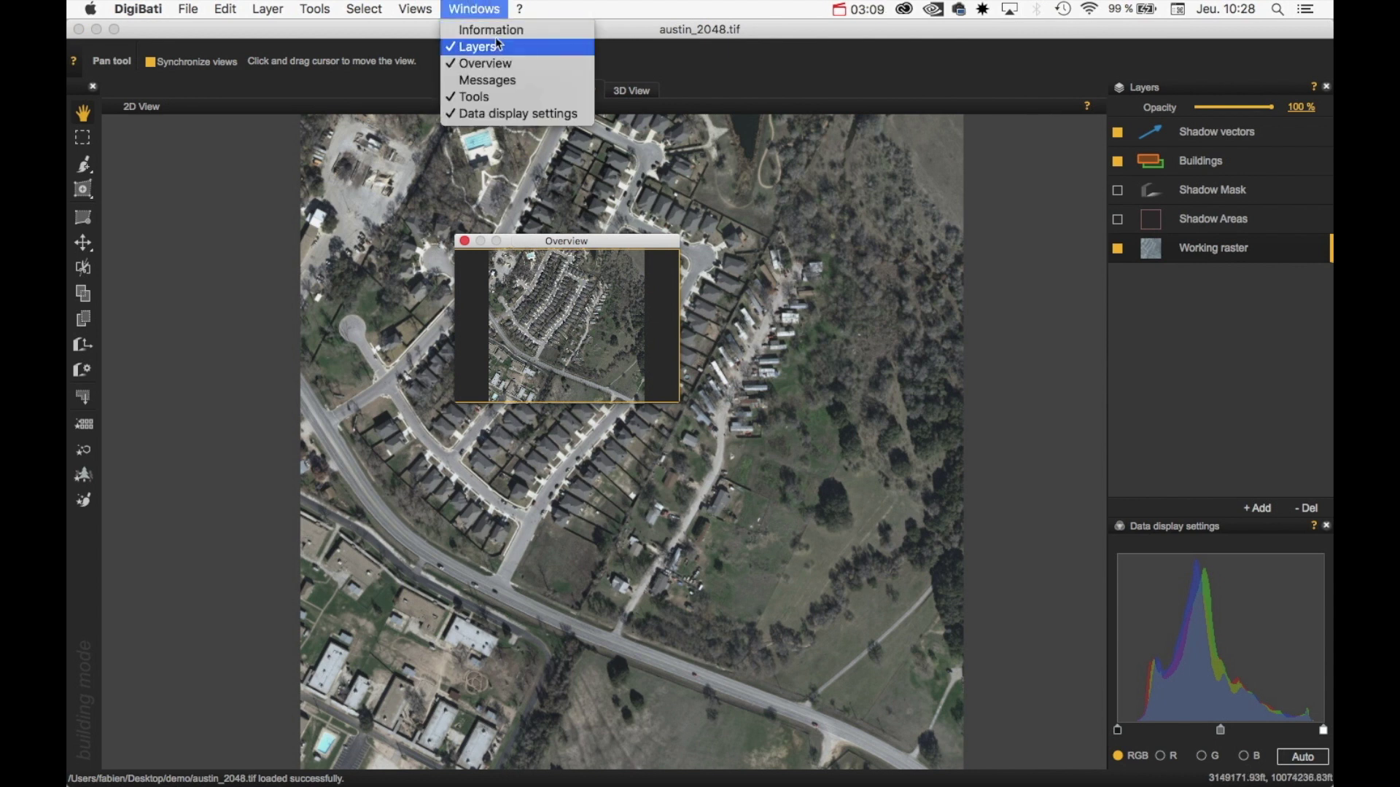
pyautogui.click(493, 31)
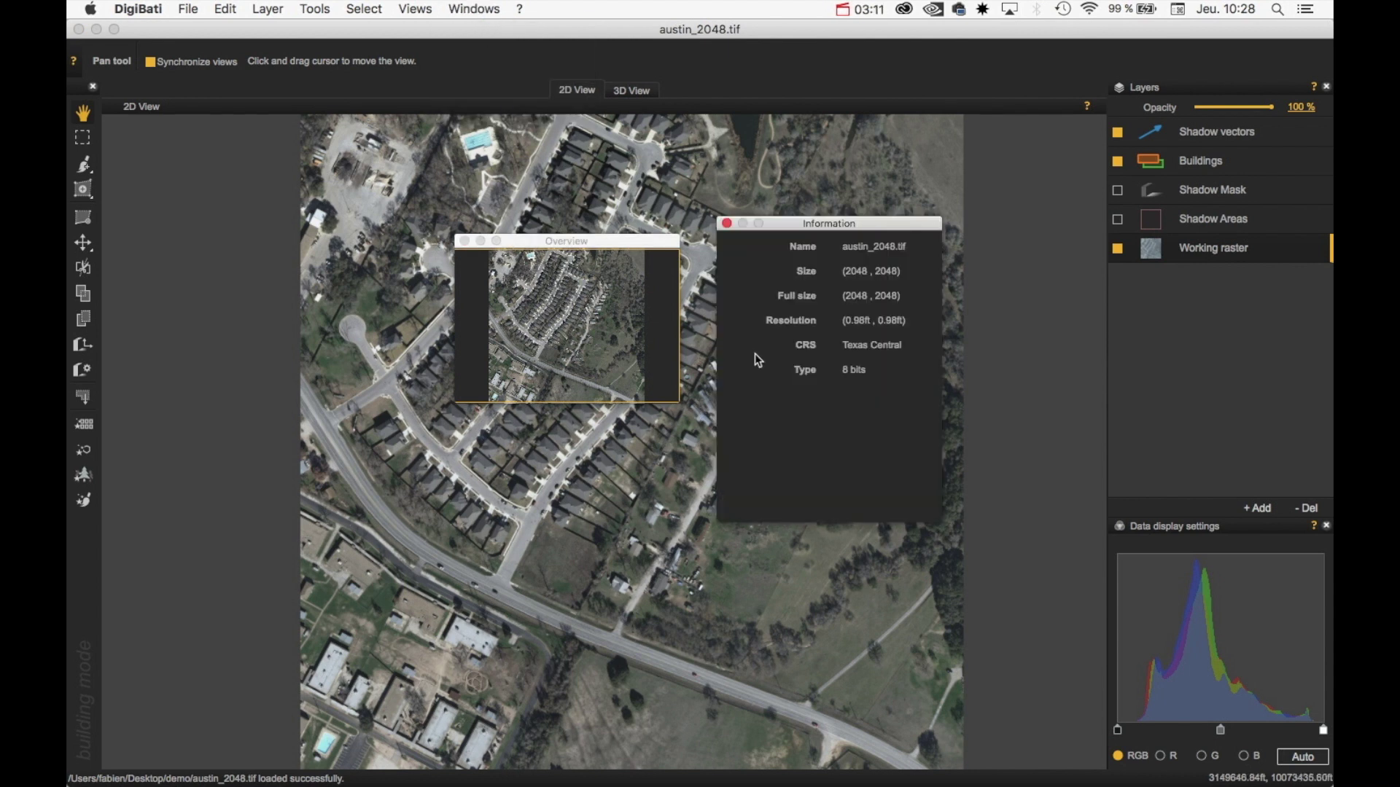
pyautogui.moveTo(788, 228); pyautogui.dragTo(1205, 115)
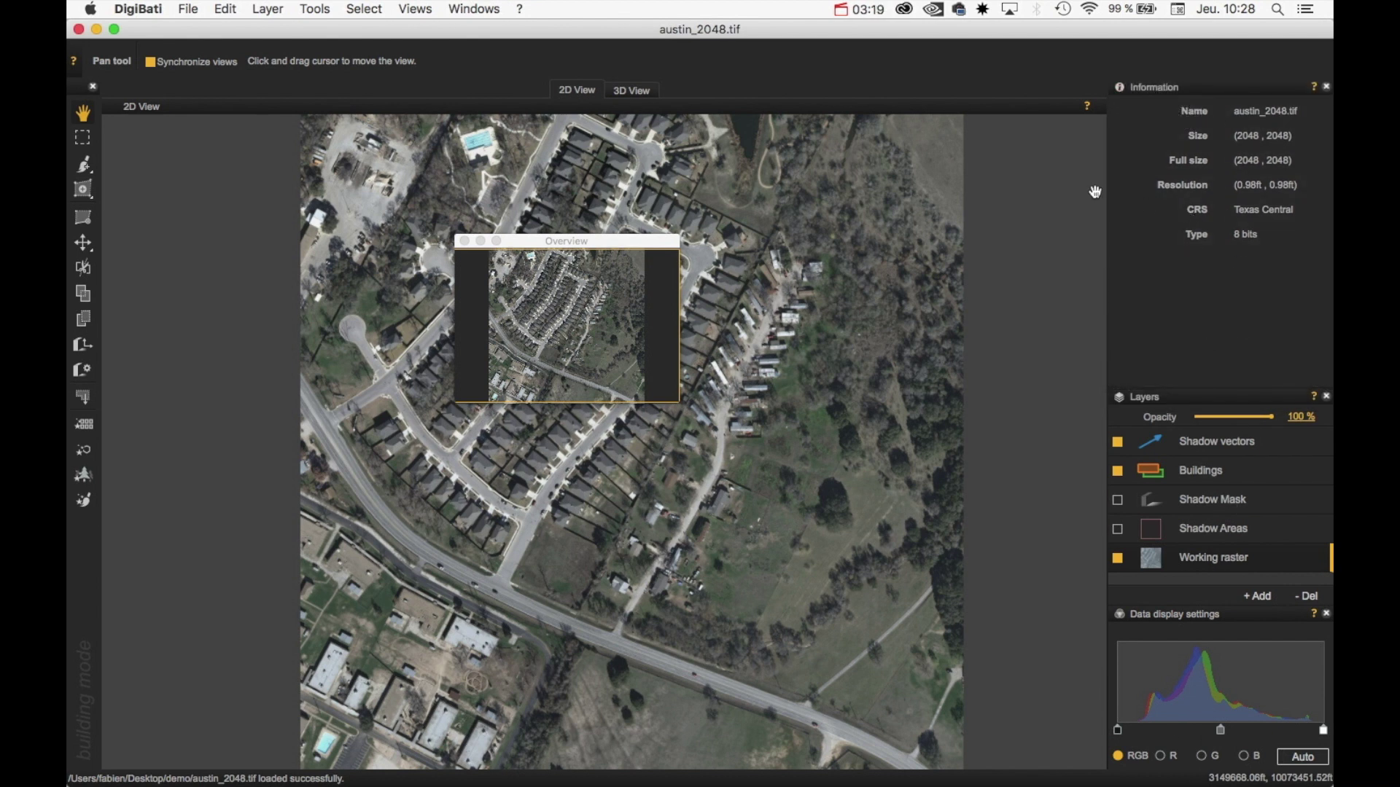
pyautogui.moveTo(539, 246); pyautogui.dragTo(1232, 240)
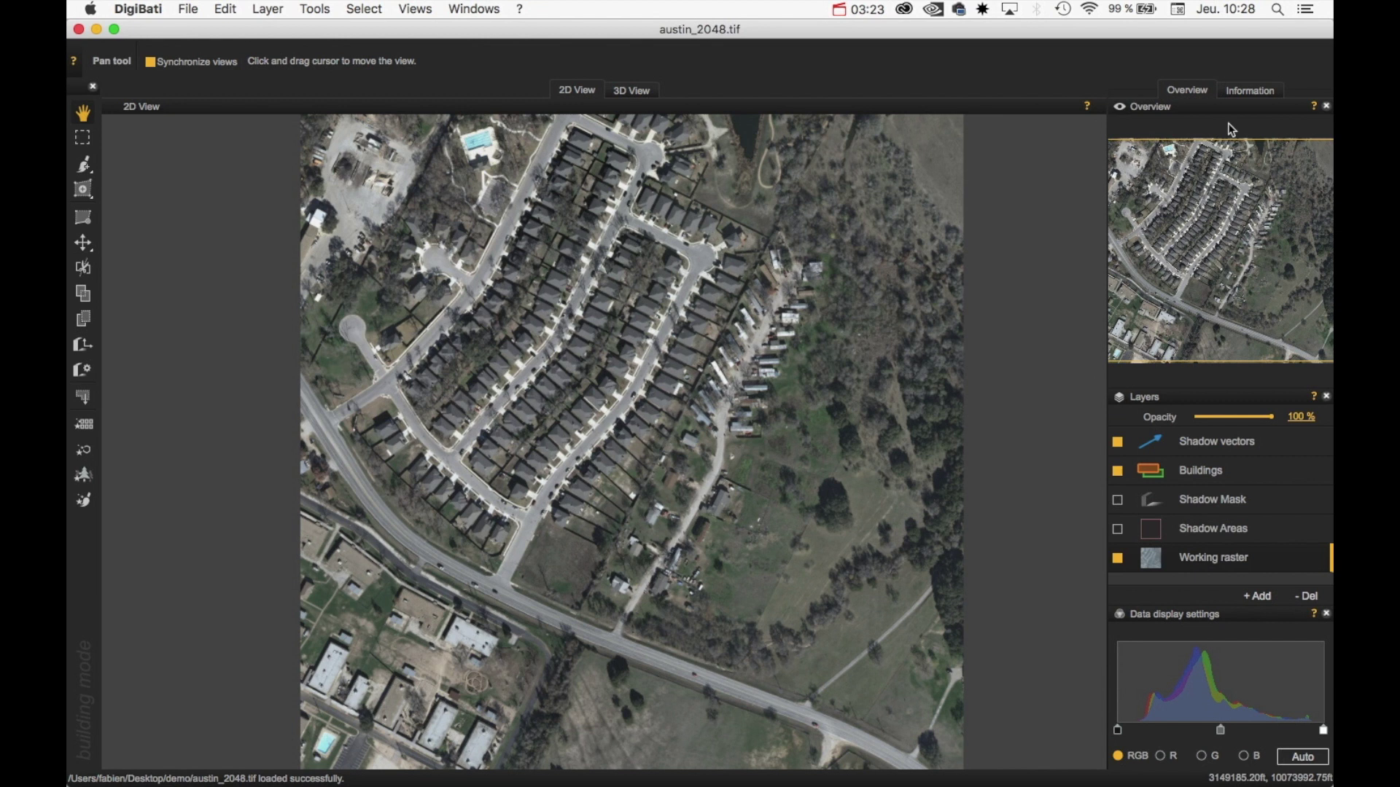
pyautogui.click(1244, 88)
# Bring the Overview thumbnail to the front and pan the aerial image in the 2D view.
pyautogui.click(1191, 90)
pyautogui.moveTo(627, 426); pyautogui.dragTo(619, 368)
pyautogui.scroll(2, 621, 400)
pyautogui.scroll(-2, 622, 400)
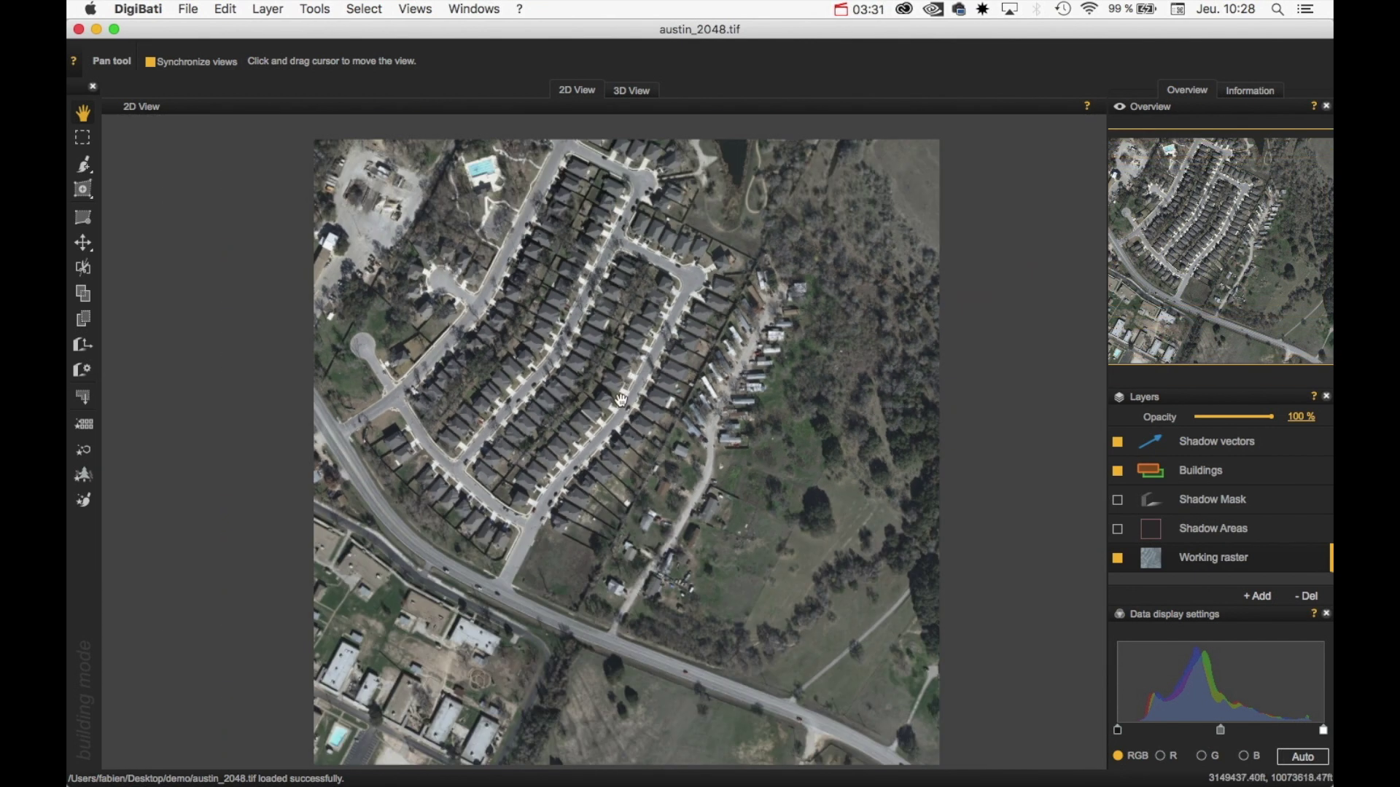
pyautogui.scroll(1, 621, 400)
pyautogui.scroll(-1, 621, 400)
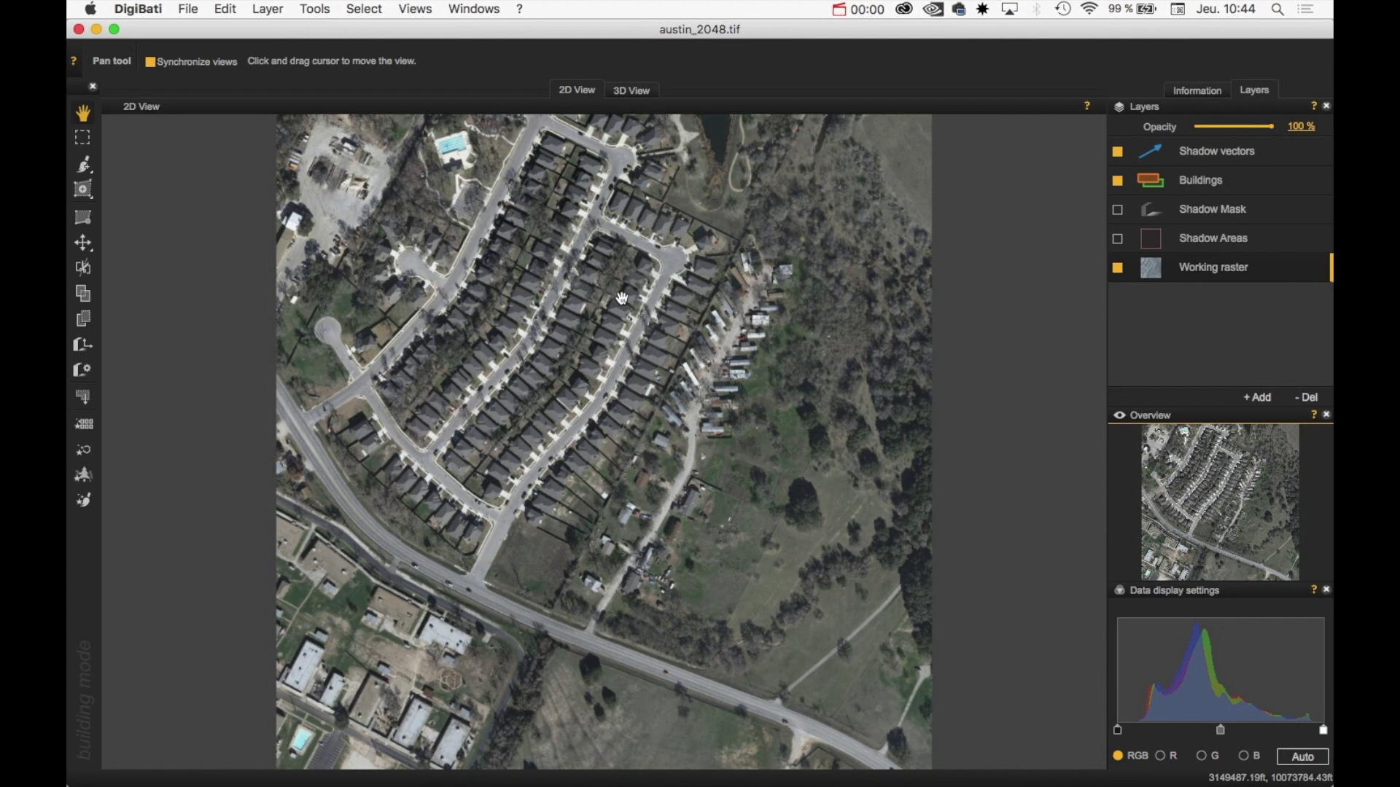
# Pan the aerial image right and back left, then zoom in on the housing subdivision.
pyautogui.moveTo(629, 305)
pyautogui.mouseDown()
pyautogui.moveTo(616, 339)
pyautogui.moveTo(676, 317)
pyautogui.moveTo(652, 306)
pyautogui.mouseUp()
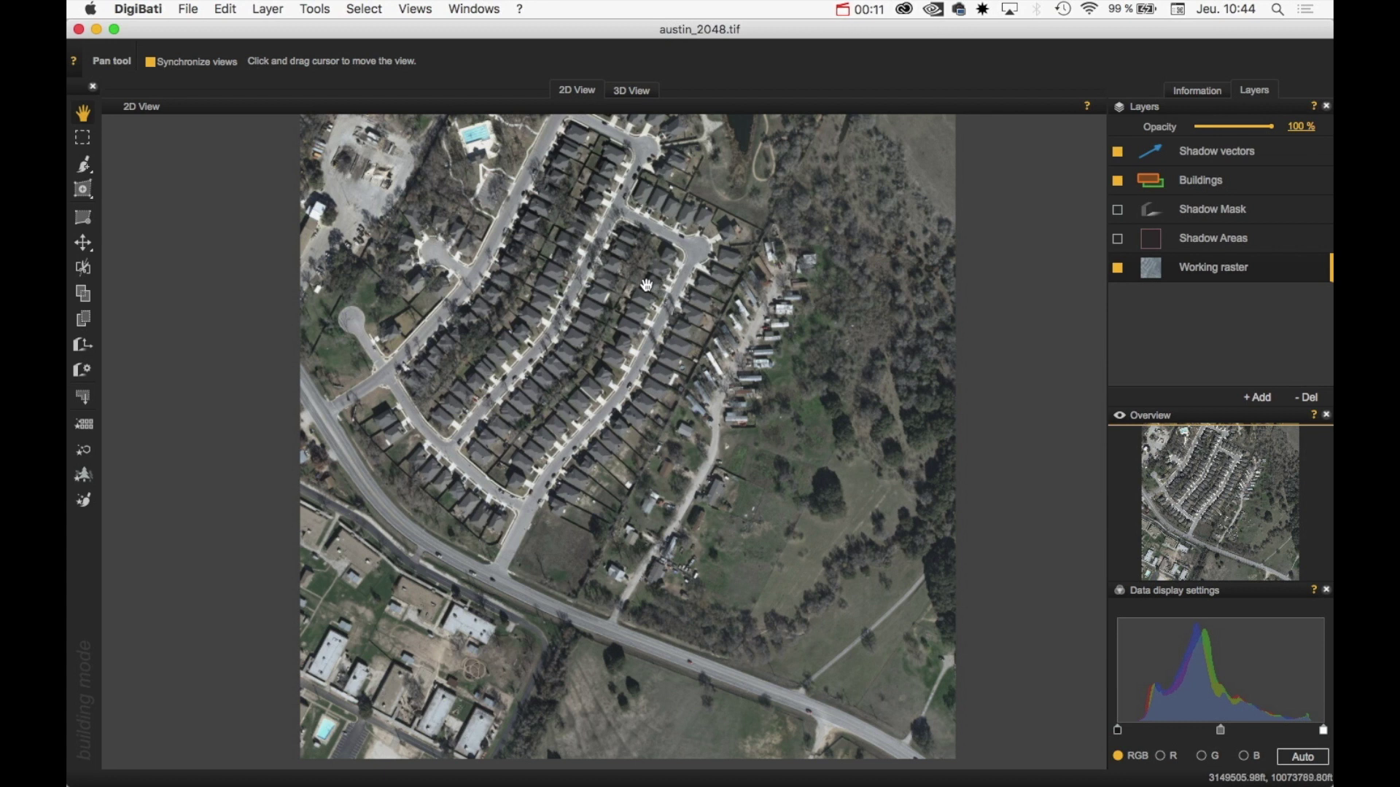
pyautogui.moveTo(641, 282)
pyautogui.mouseDown()
pyautogui.moveTo(644, 294)
pyautogui.moveTo(498, 233)
pyautogui.moveTo(483, 259)
pyautogui.moveTo(639, 290)
pyautogui.moveTo(669, 243)
pyautogui.moveTo(717, 252)
pyautogui.moveTo(545, 270)
pyautogui.moveTo(655, 284)
pyautogui.moveTo(630, 285)
pyautogui.mouseUp()
pyautogui.scroll(2, 629, 285)
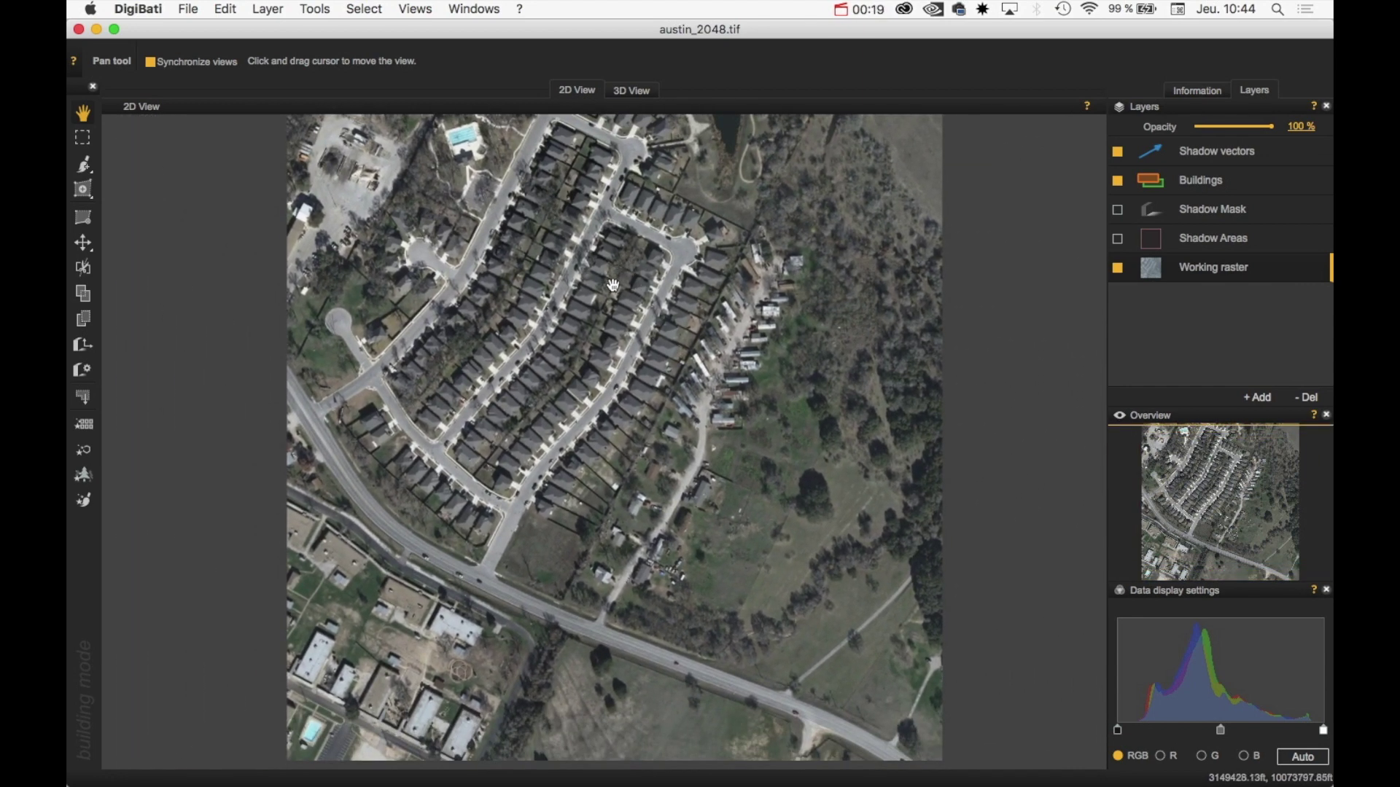
pyautogui.scroll(2, 615, 295)
pyautogui.scroll(2, 615, 295)
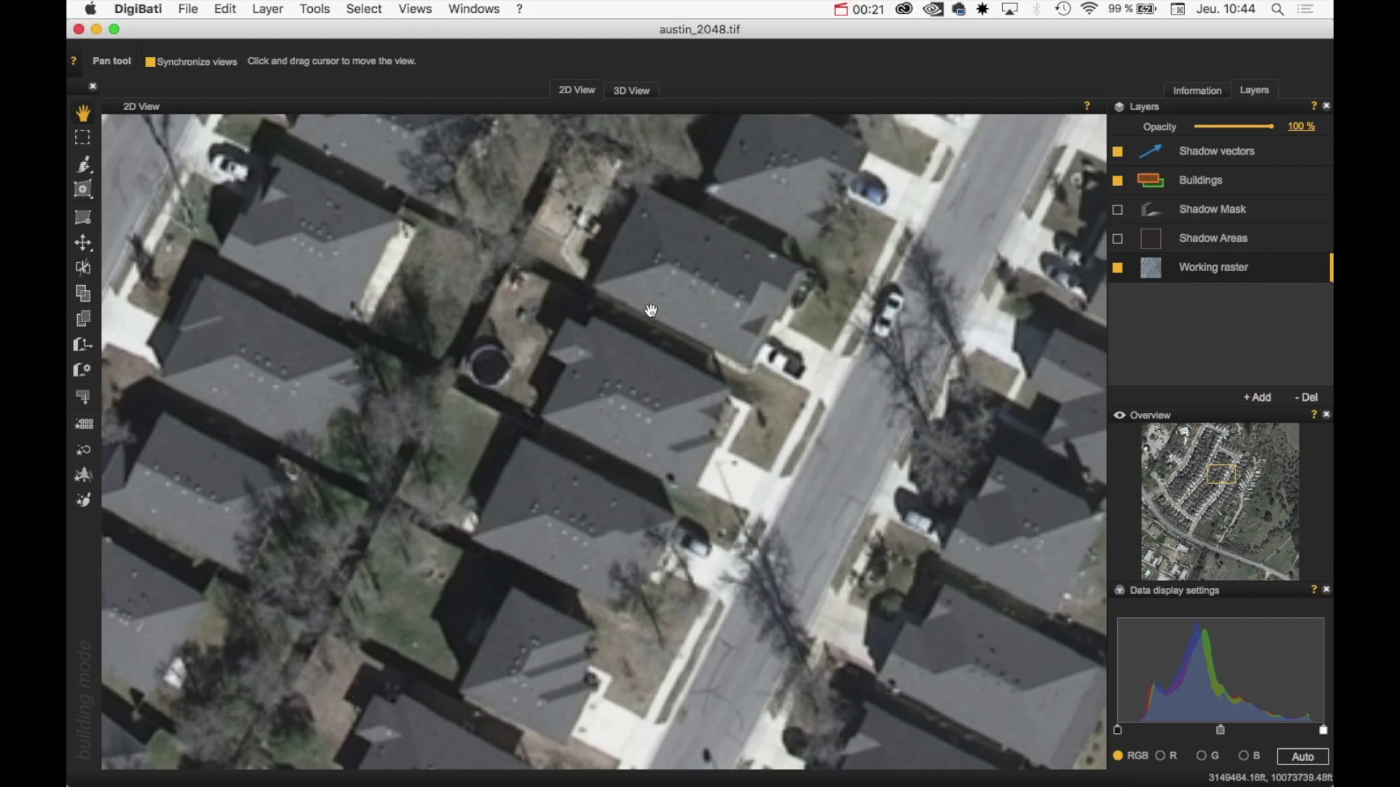
pyautogui.scroll(-6, 649, 314)
pyautogui.scroll(3, 653, 311)
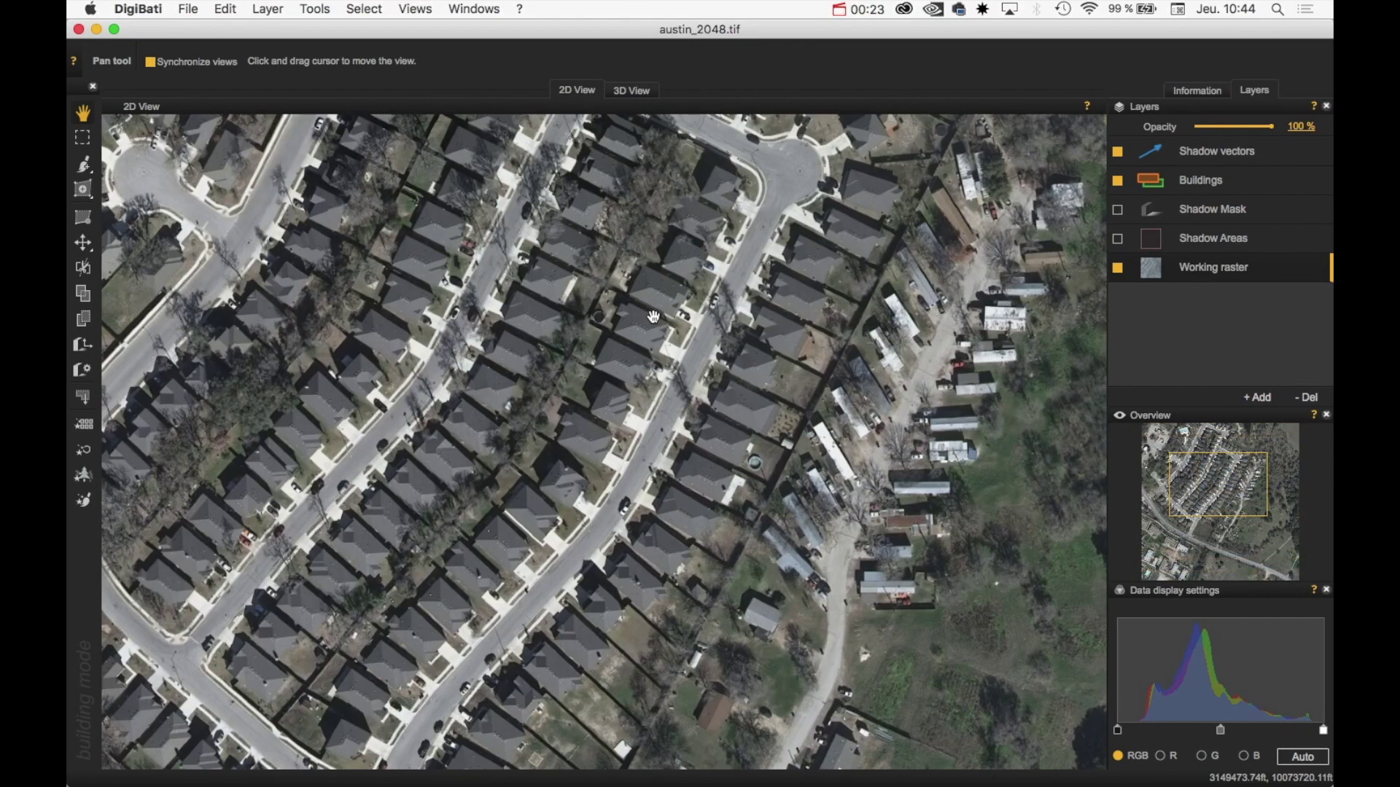
pyautogui.scroll(-2, 653, 315)
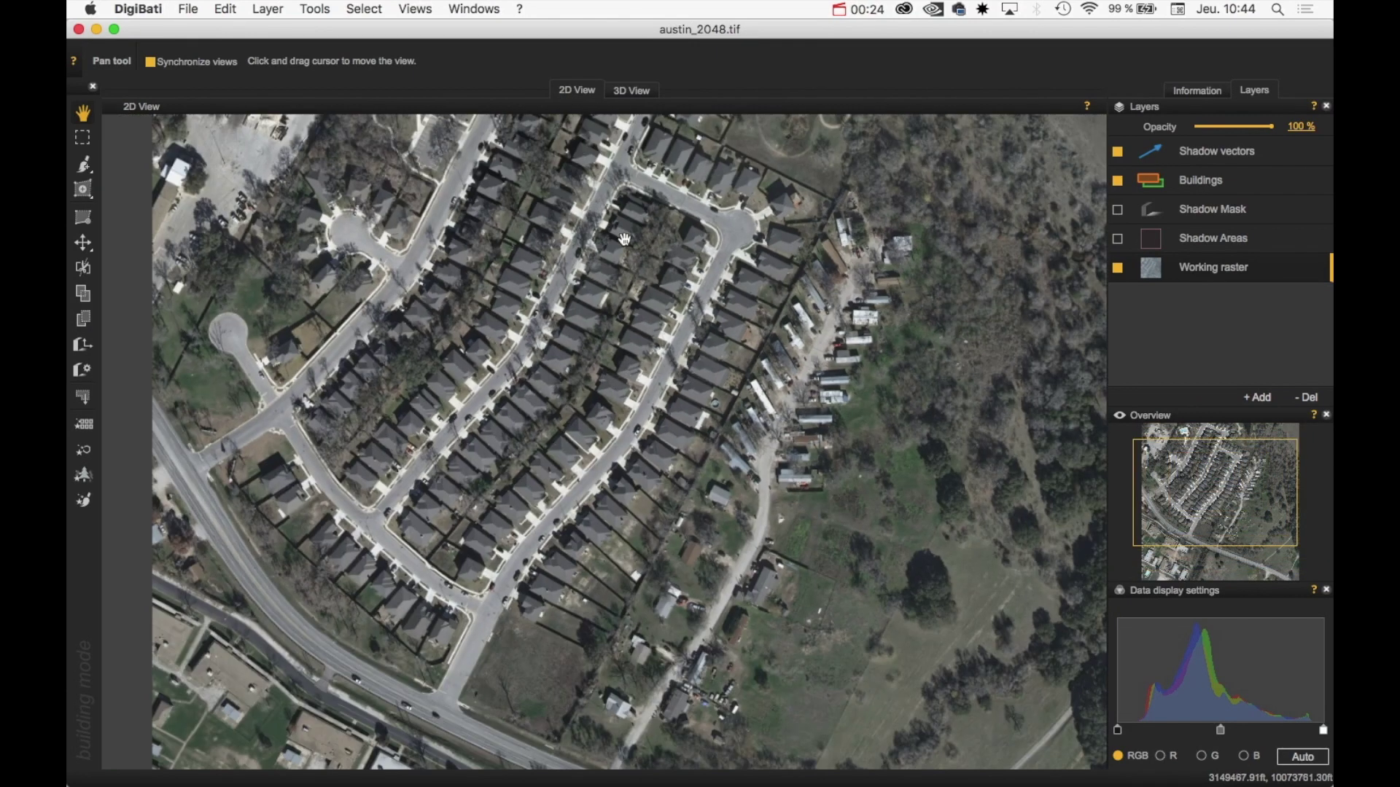
# Switch to the 3D View and zoom in on the rows of houses.
pyautogui.click(646, 90)
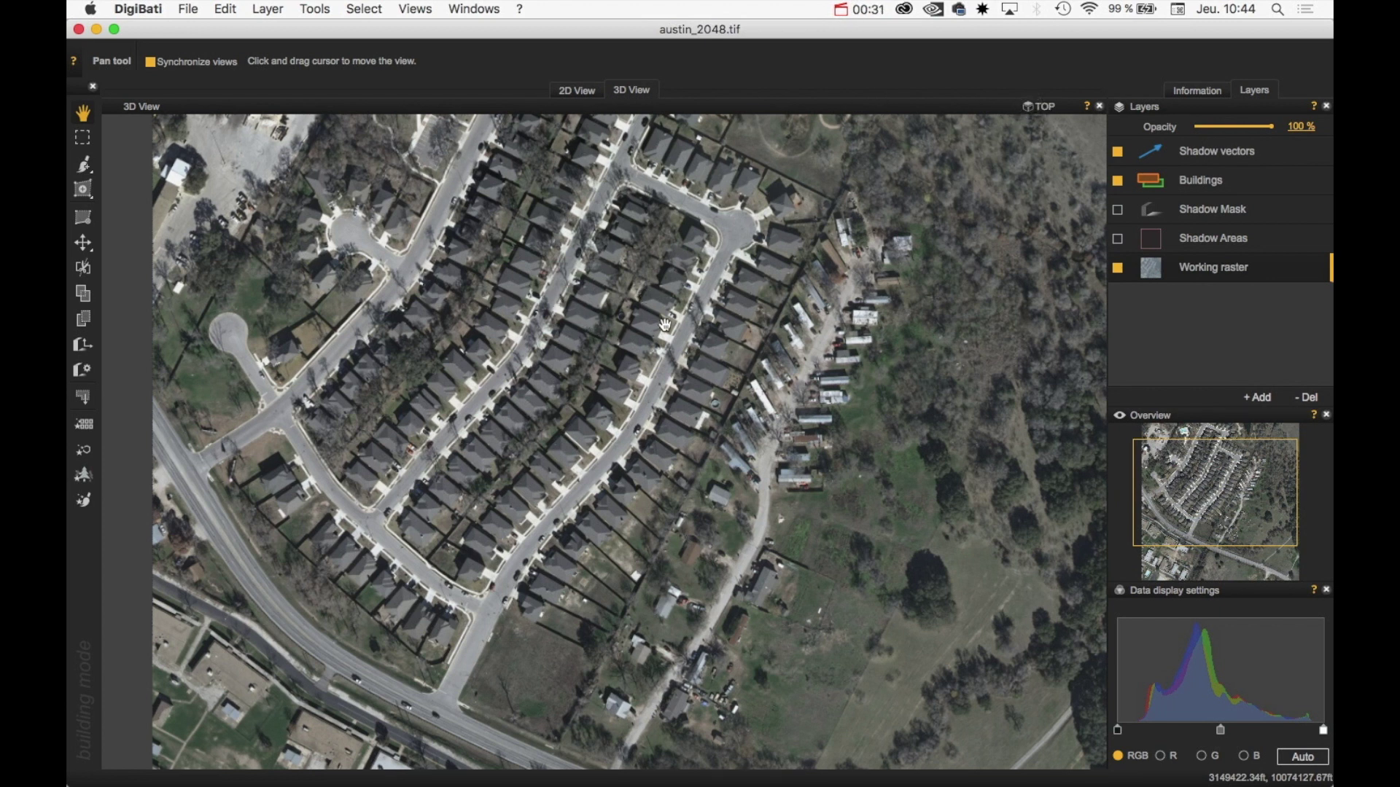
pyautogui.scroll(5, 665, 324)
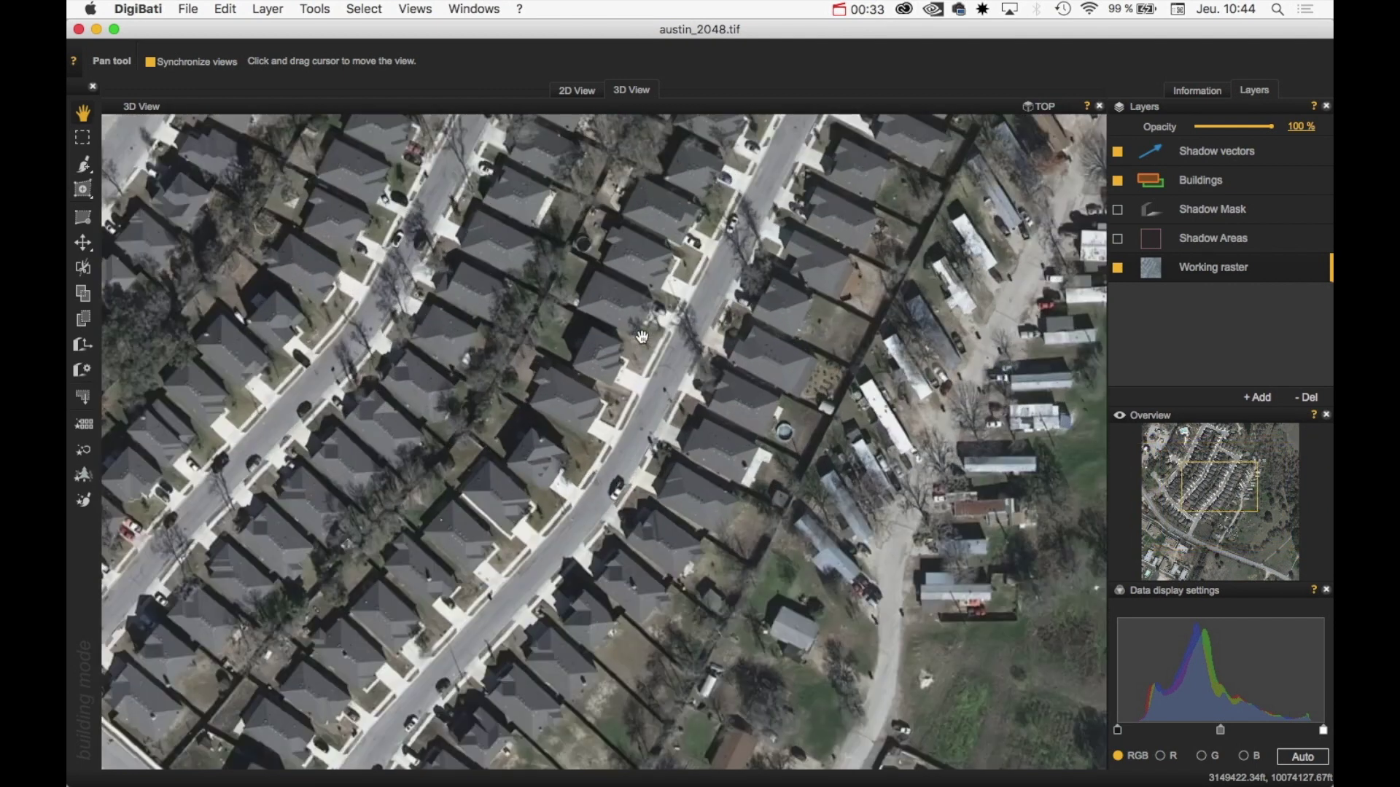
pyautogui.scroll(3, 642, 337)
pyautogui.scroll(3, 640, 338)
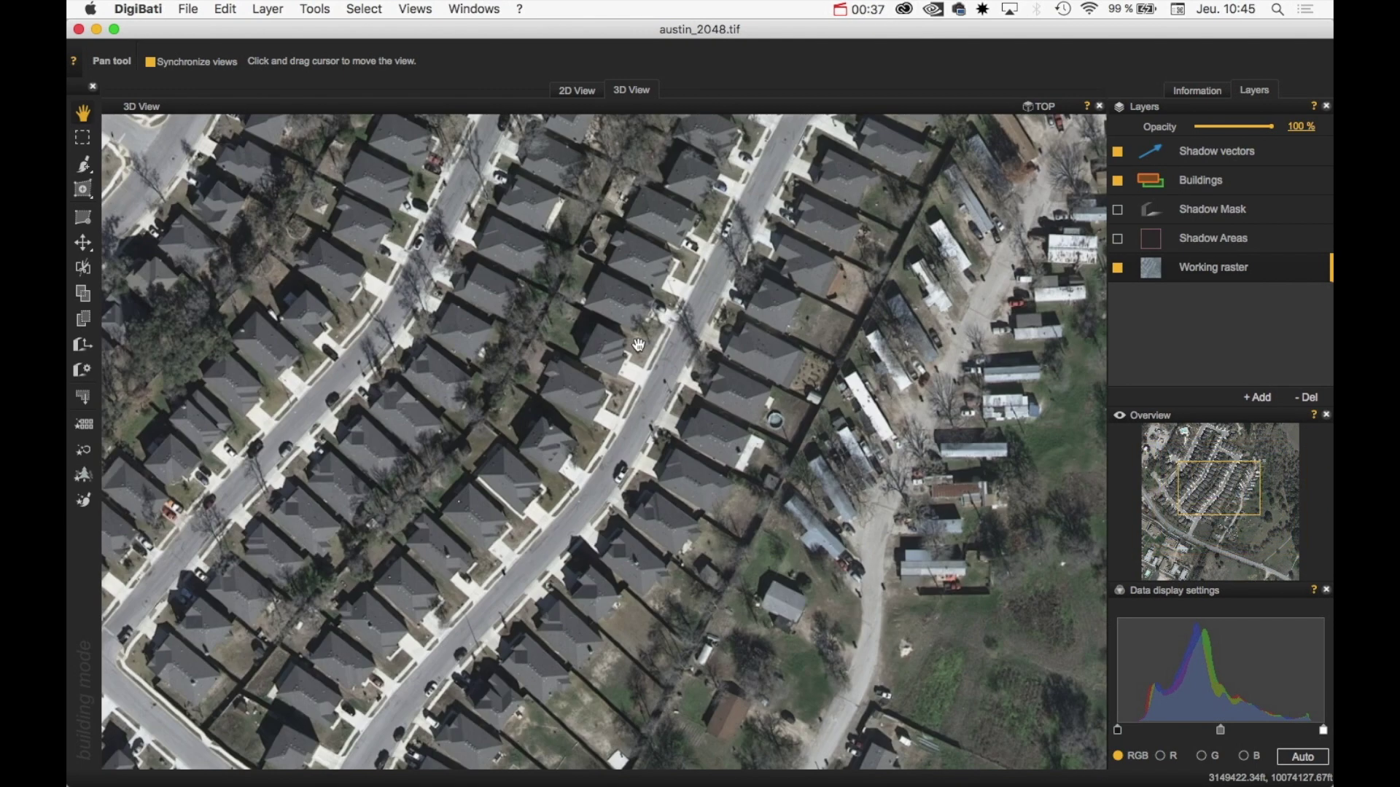
pyautogui.scroll(-2, 639, 344)
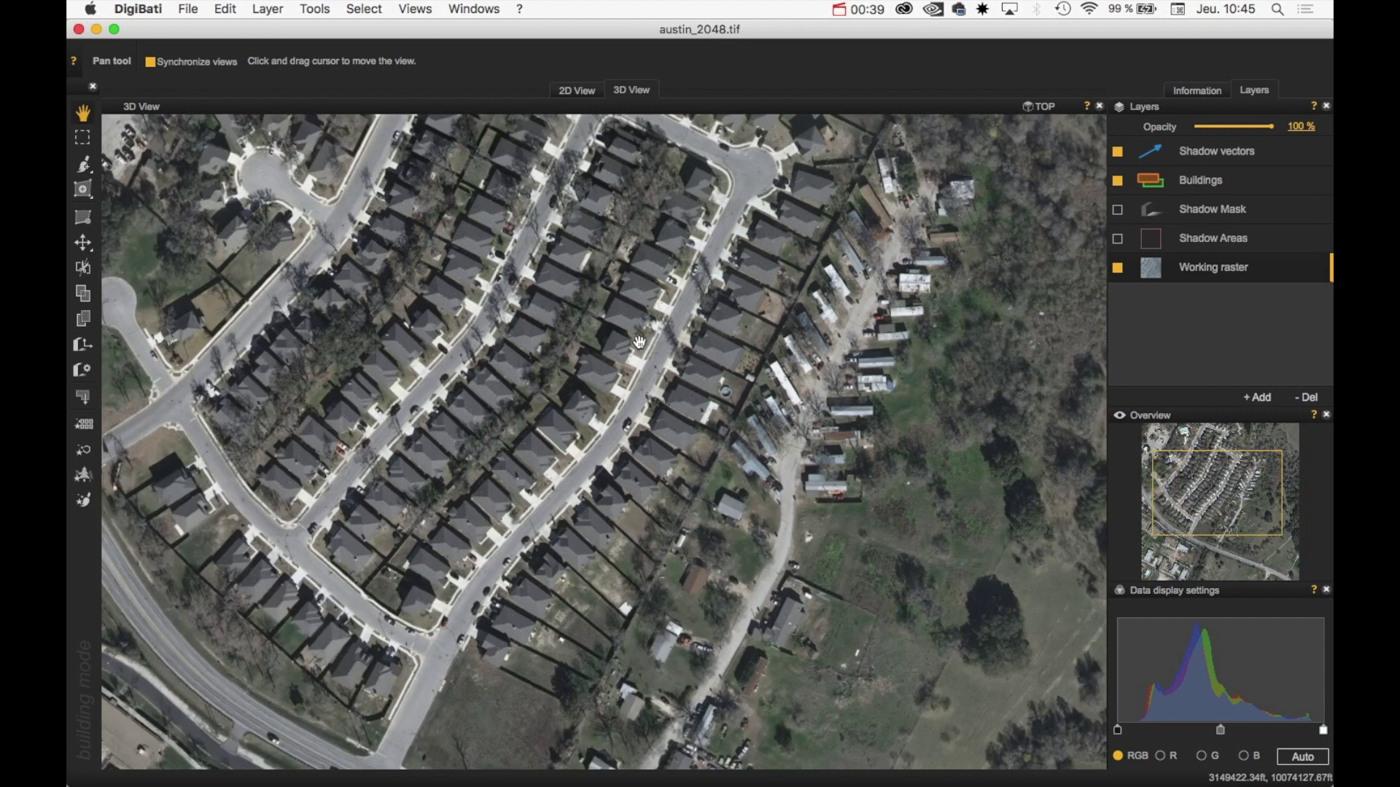
pyautogui.scroll(2, 641, 346)
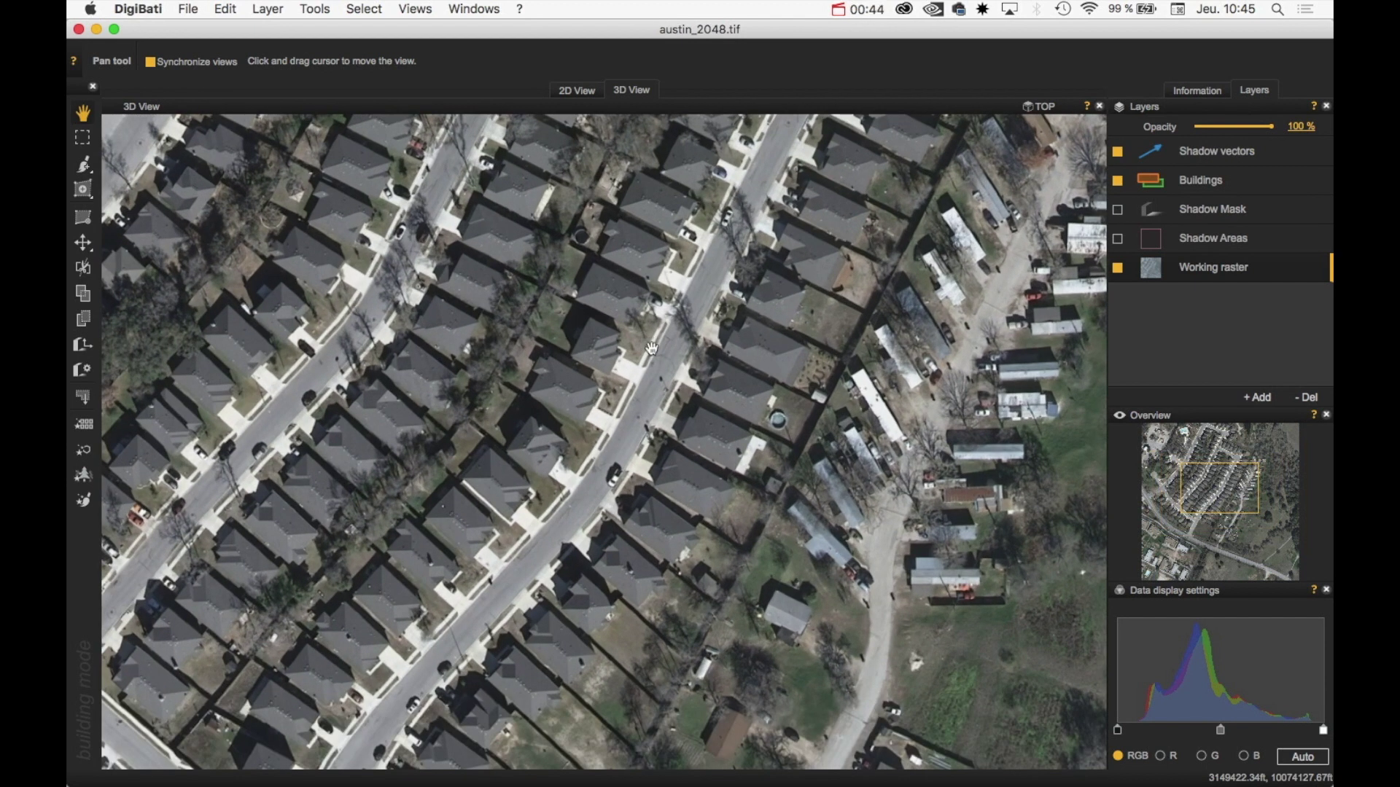
# Pan over the houses, rotate so streets run vertically, and tilt into a perspective angle.
pyautogui.moveTo(671, 340); pyautogui.dragTo(675, 308)
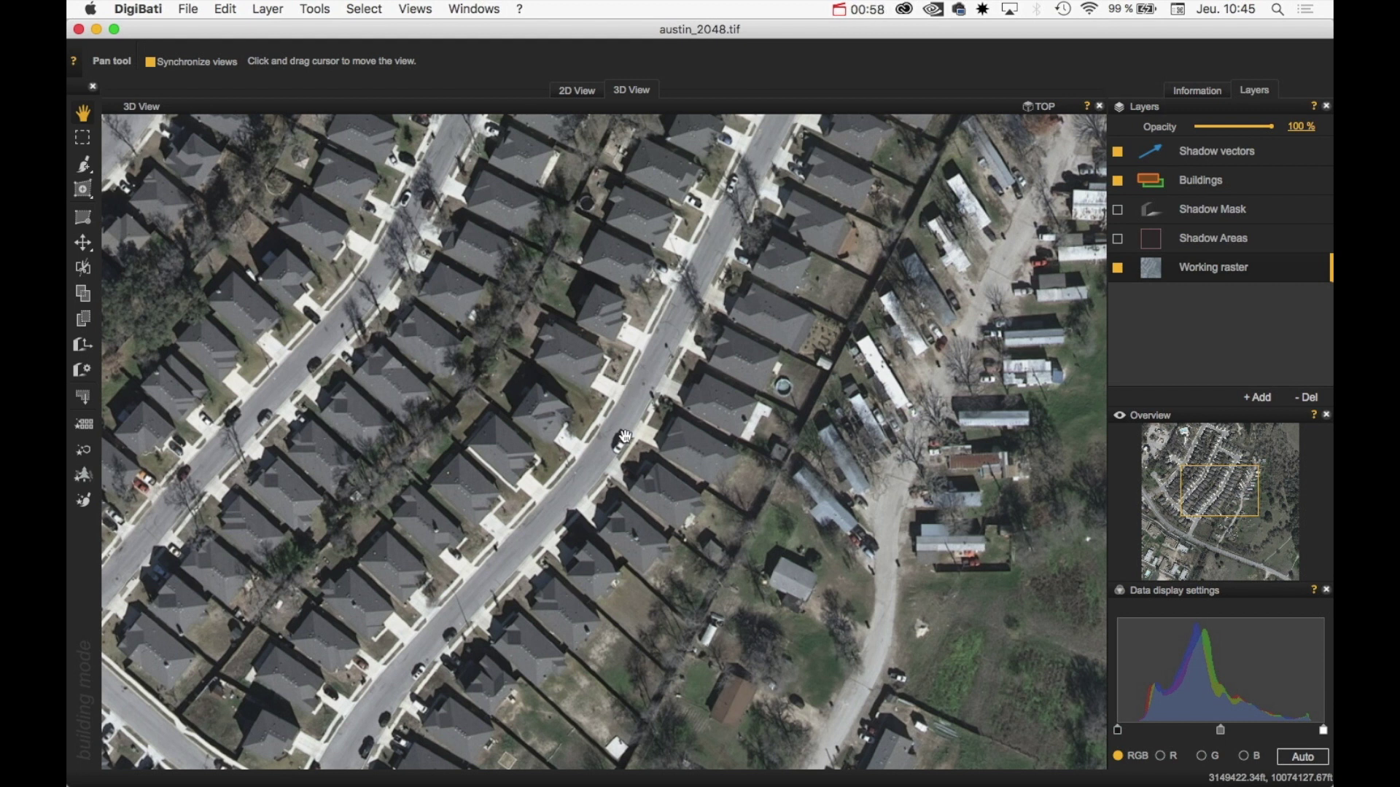
pyautogui.moveTo(620, 434); pyautogui.dragTo(646, 312)
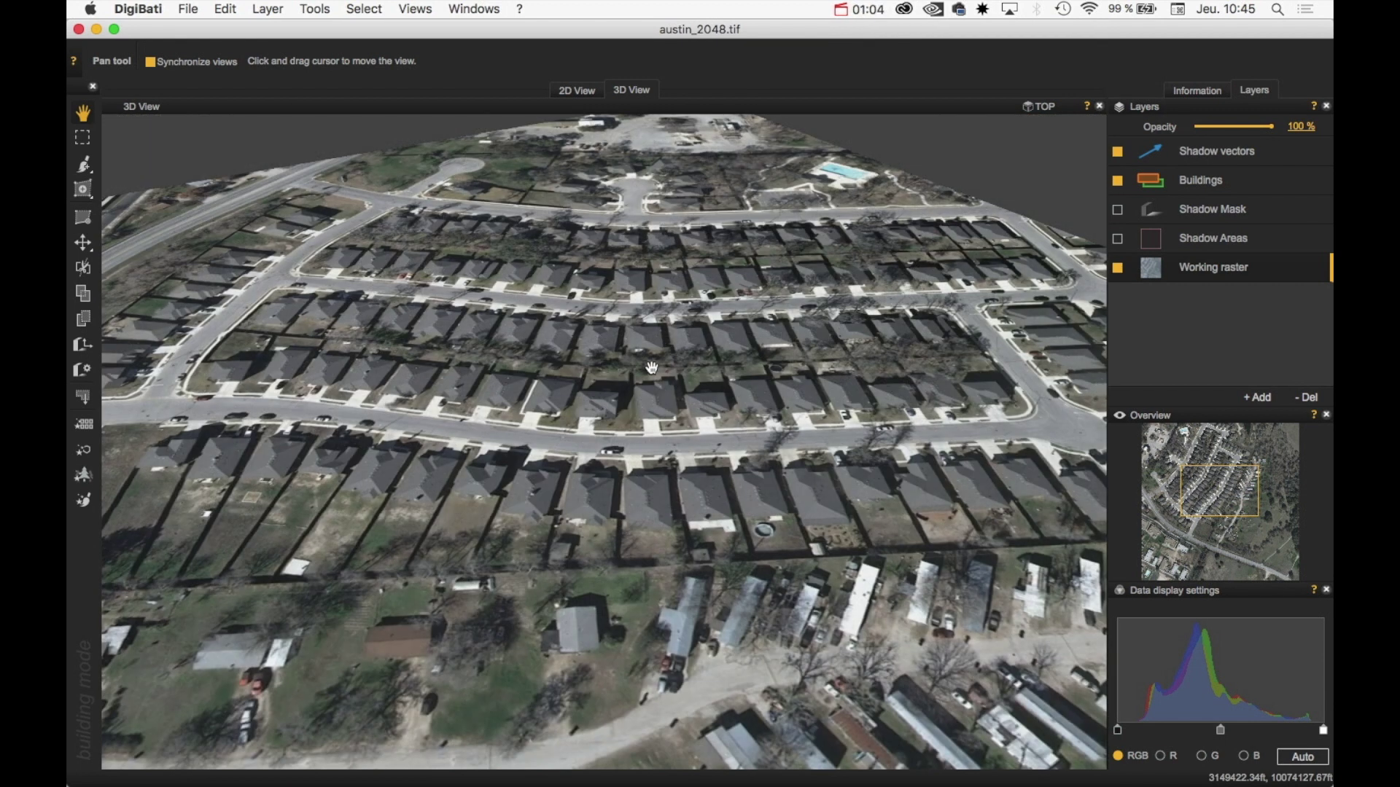
pyautogui.moveTo(651, 368); pyautogui.dragTo(386, 380)
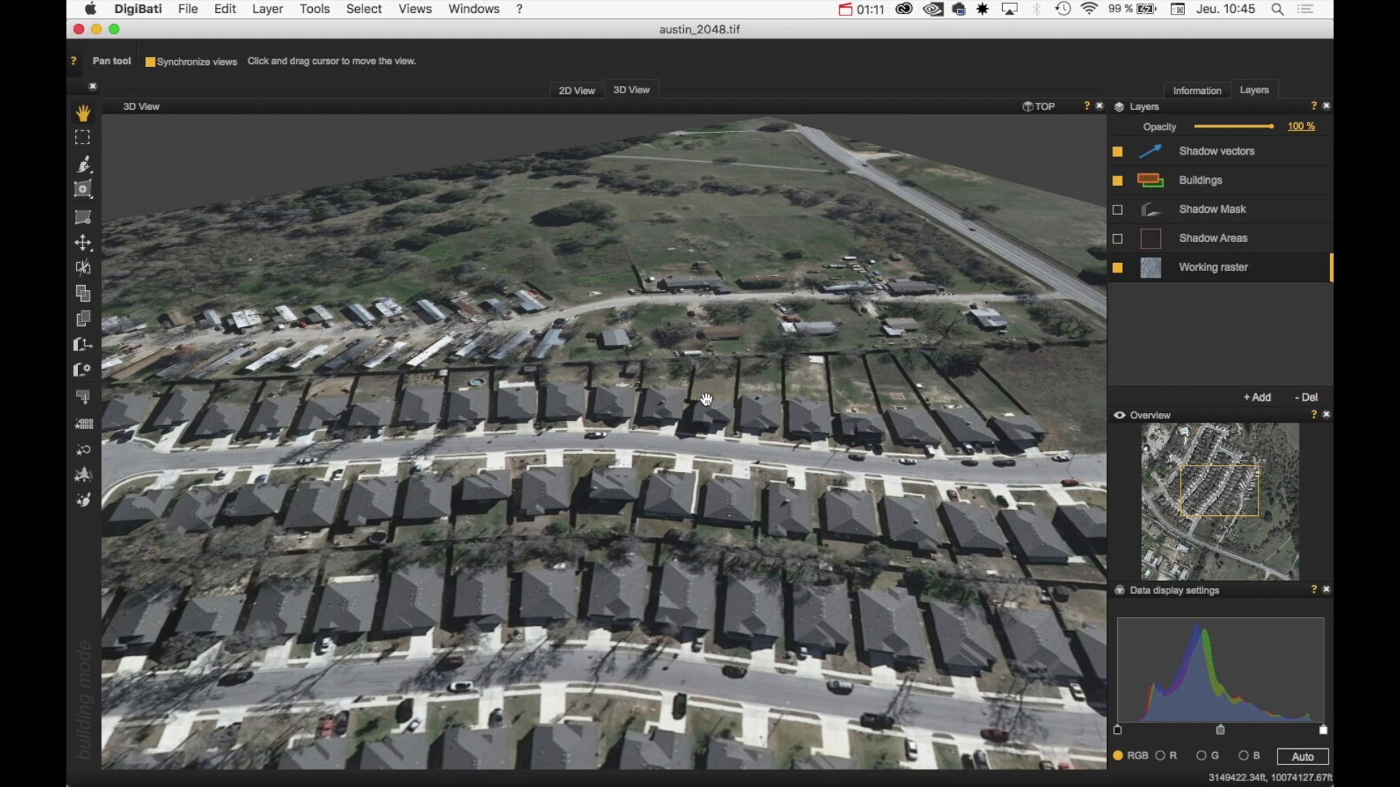
pyautogui.moveTo(706, 399); pyautogui.dragTo(794, 428)
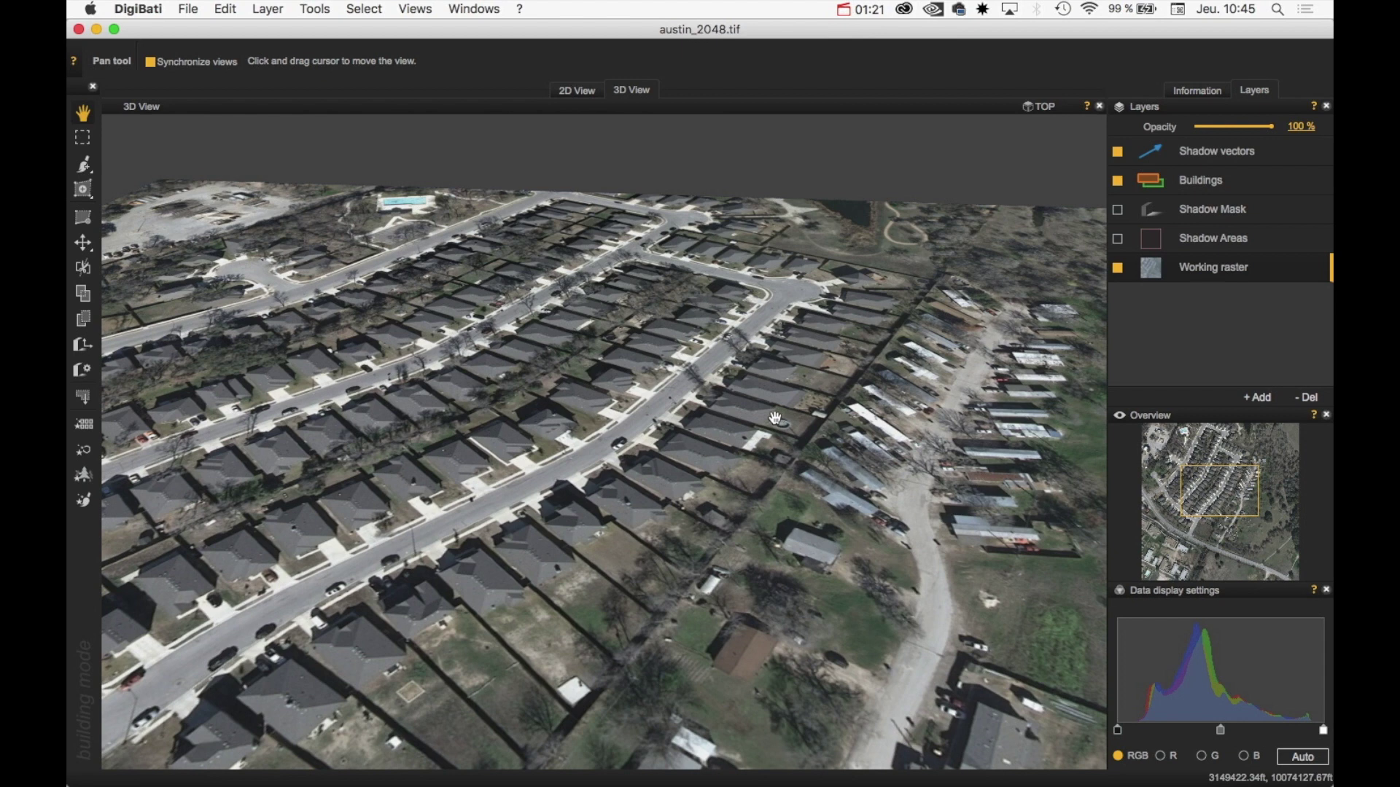
# Bring the mobile-home park into view and tilt into an oblique view along the street.
pyautogui.moveTo(772, 398); pyautogui.dragTo(581, 327)
pyautogui.keyDown('shift'); pyautogui.moveTo(524, 411); pyautogui.dragTo(401, 312); pyautogui.keyUp('shift')
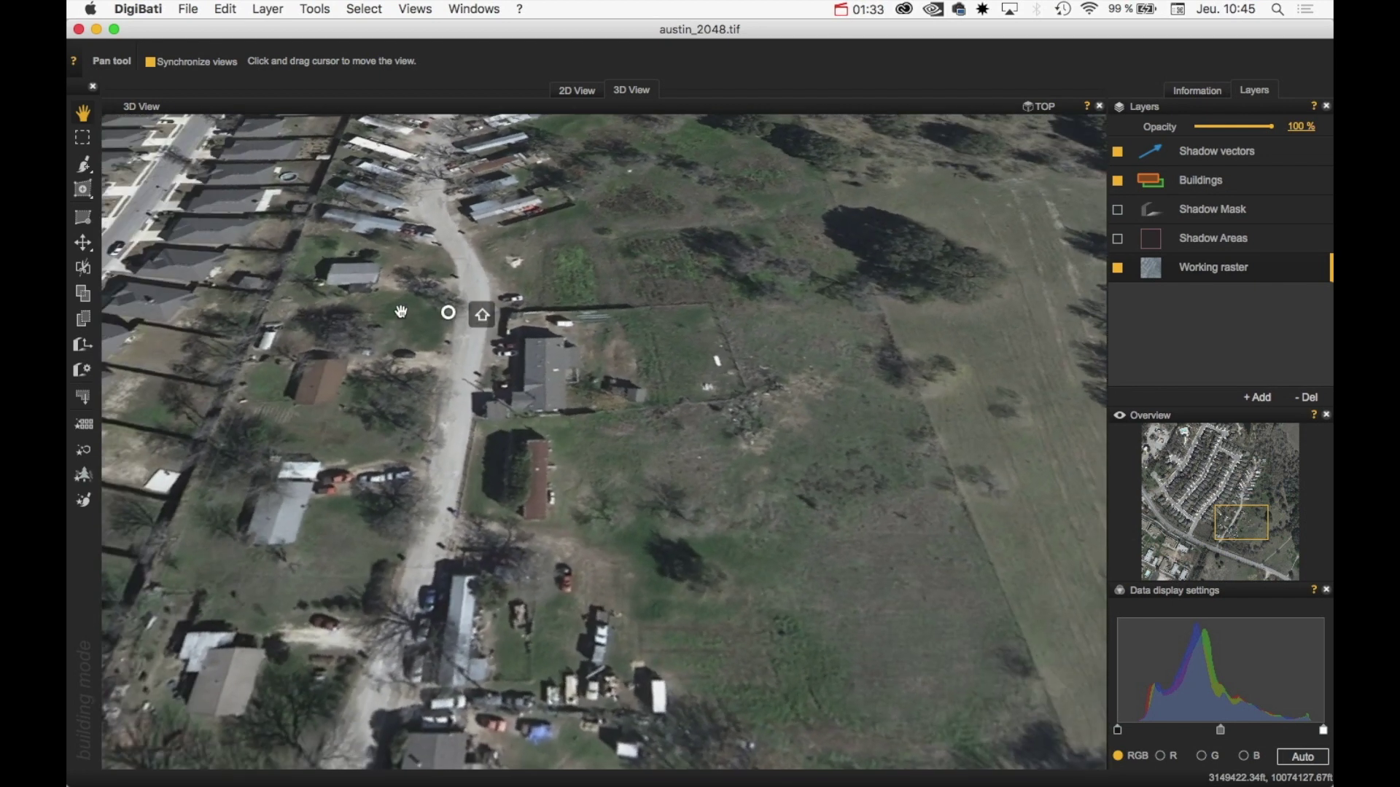
pyautogui.keyDown('shift'); pyautogui.moveTo(504, 331); pyautogui.dragTo(612, 400); pyautogui.keyUp('shift')
pyautogui.keyDown('shift'); pyautogui.moveTo(379, 300); pyautogui.dragTo(597, 347); pyautogui.keyUp('shift')
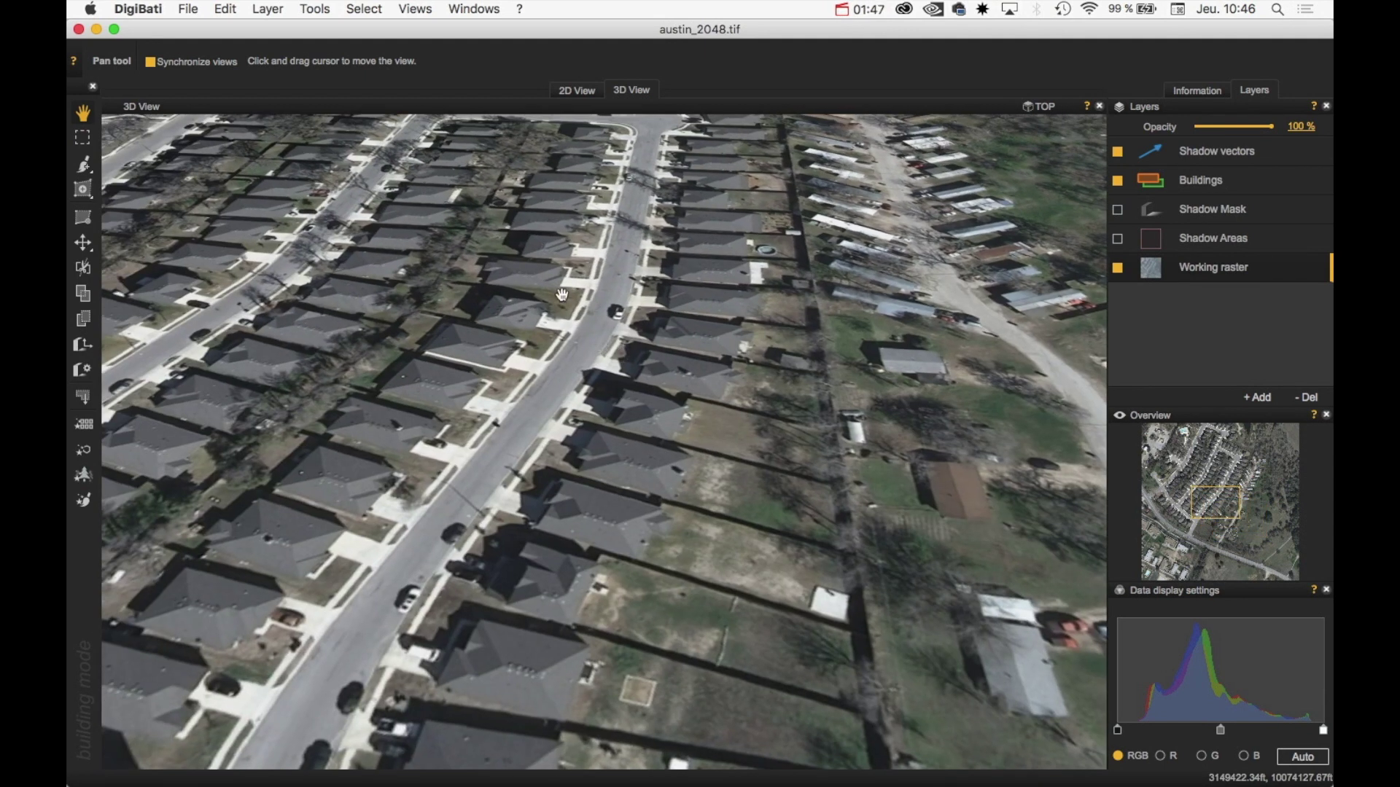
# Fit the whole austin_2048.tif image back into the 3D view via Views > Fit current view to screen.
pyautogui.click(415, 10)
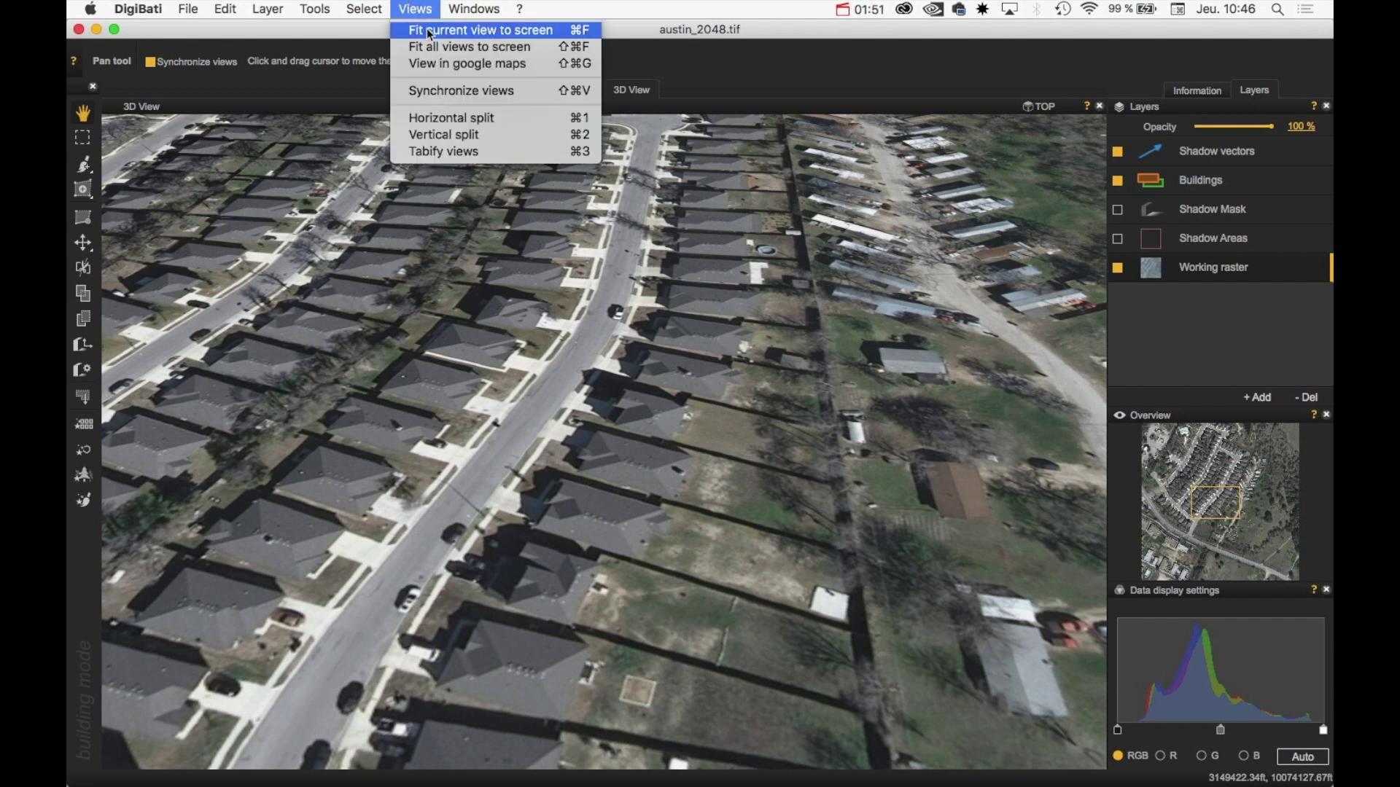
pyautogui.click(464, 32)
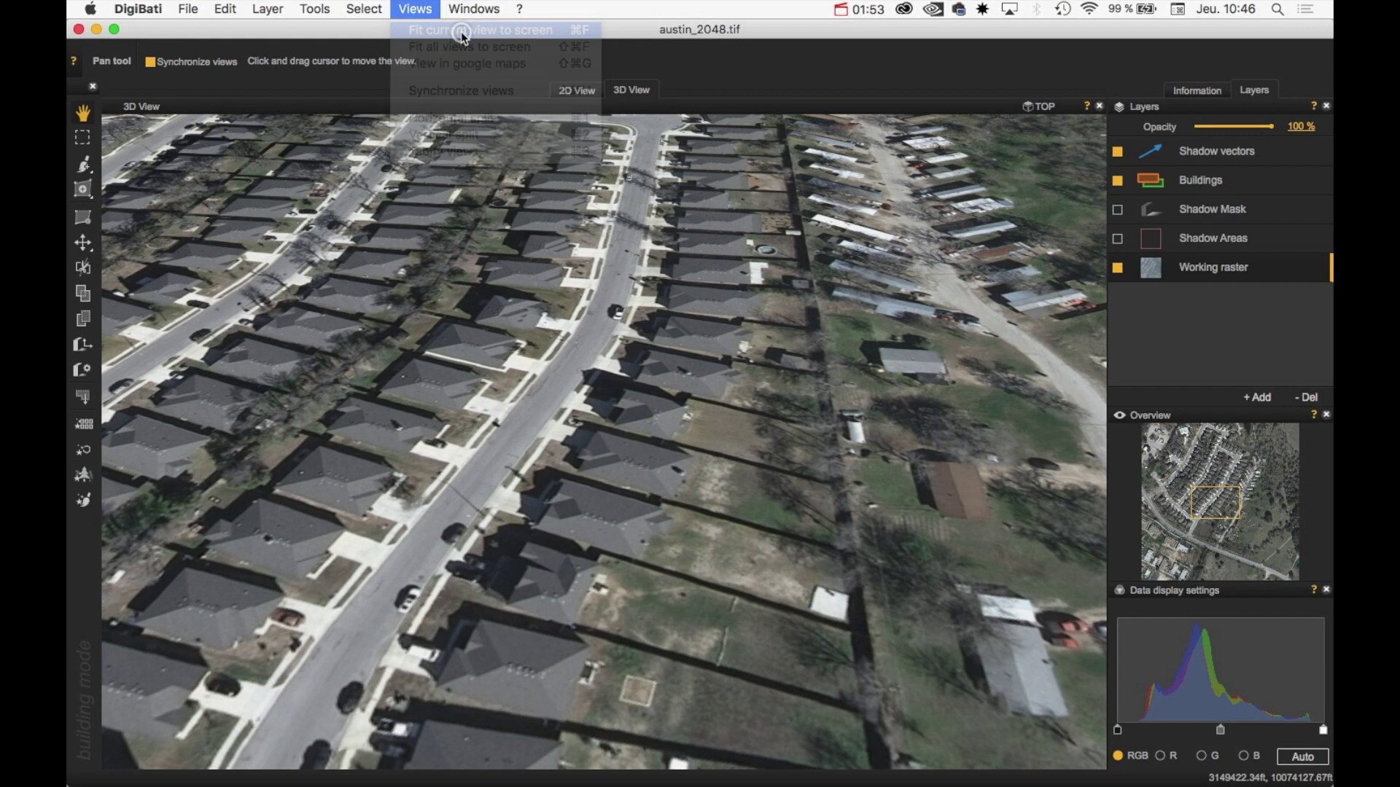